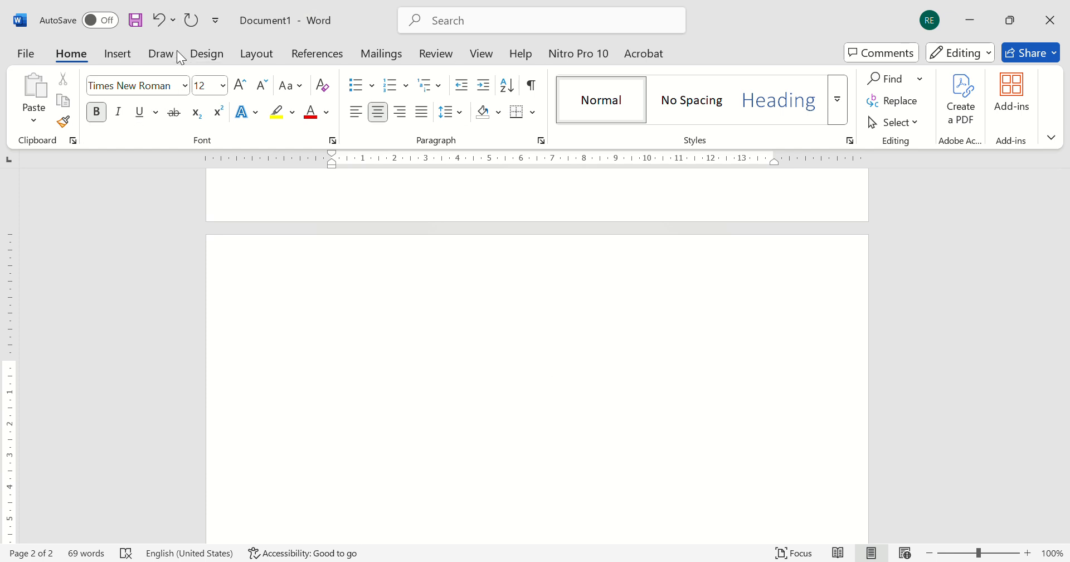
- Draw a text box about 4.43 cm wide and 1.85 cm high in the upper-right corner of page 2
{"action": "left_click", "coordinate": [118, 55]}
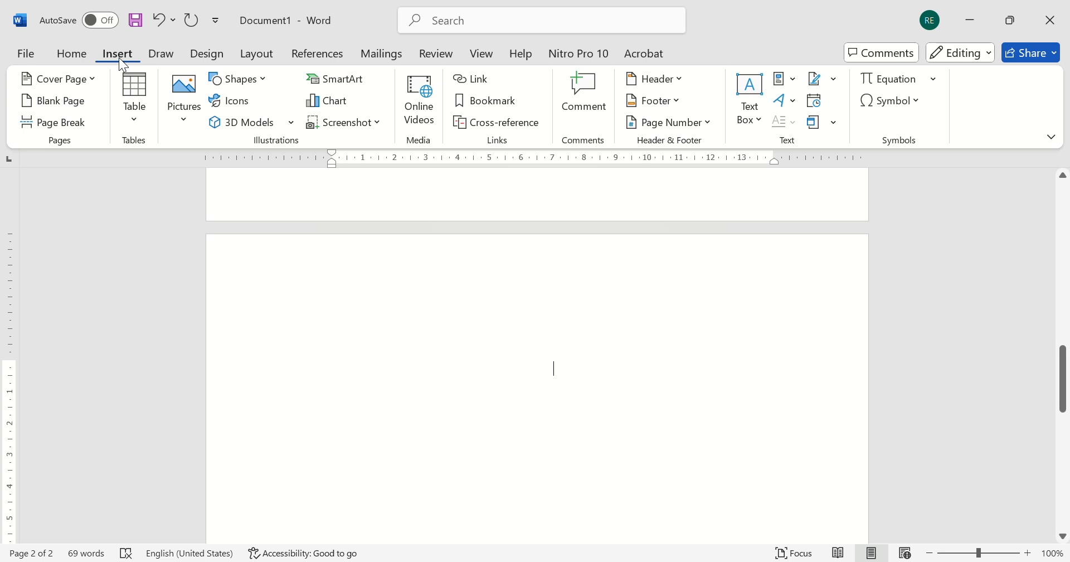
{"action": "left_click", "coordinate": [181, 112]}
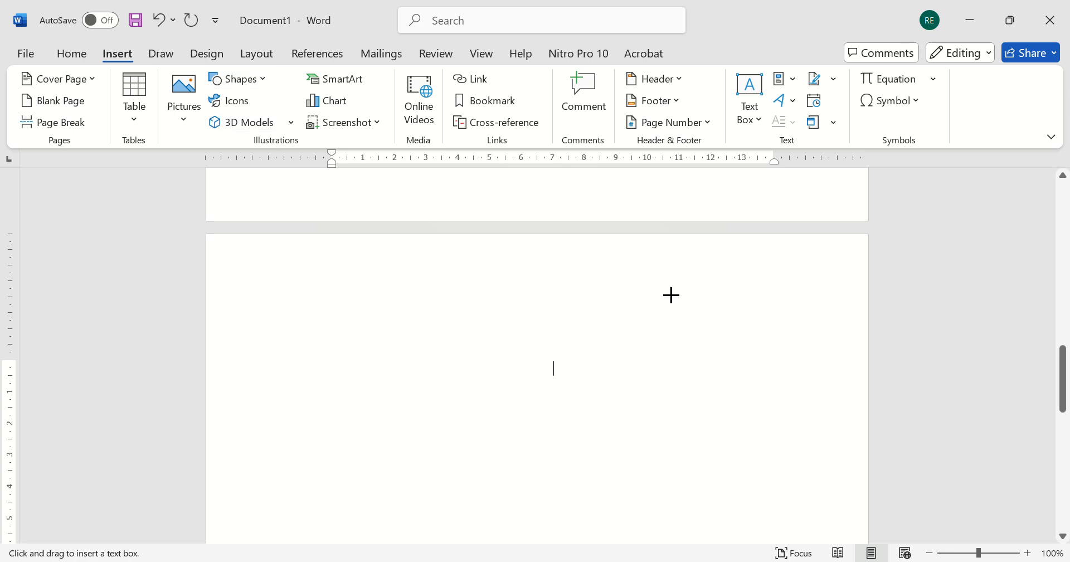
{"action": "mouse_move", "coordinate": [659, 282]}
{"action": "left_mouse_down"}
{"action": "mouse_move", "coordinate": [681, 334]}
{"action": "mouse_move", "coordinate": [777, 359]}
{"action": "mouse_move", "coordinate": [811, 353]}
{"action": "left_mouse_up"}
- Enter the author's name and ID number on two separate lines inside the text box
{"action": "type", "text": "R"}
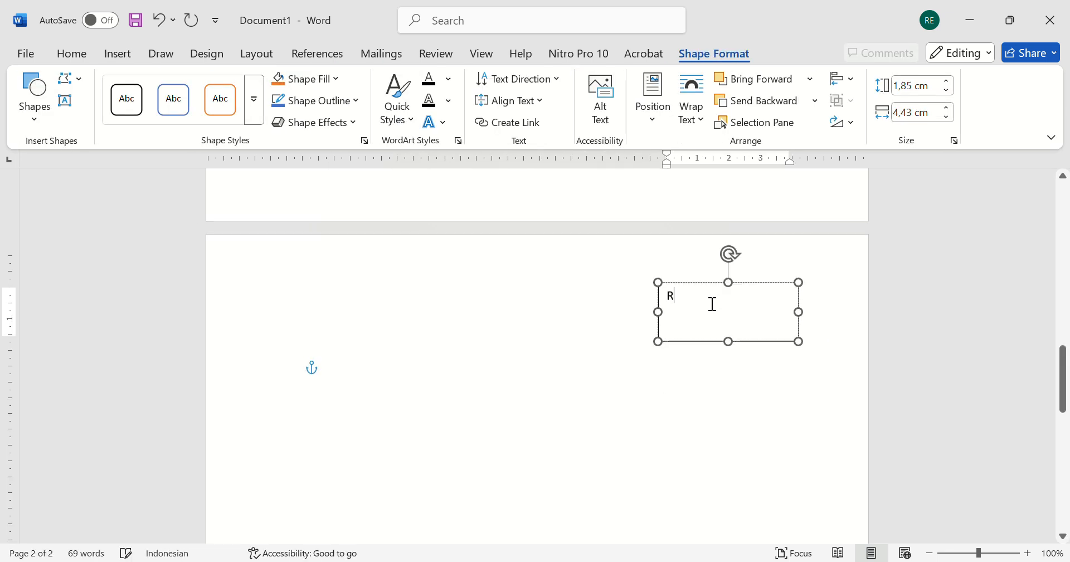
{"action": "type", "text": "ayya Diar"}
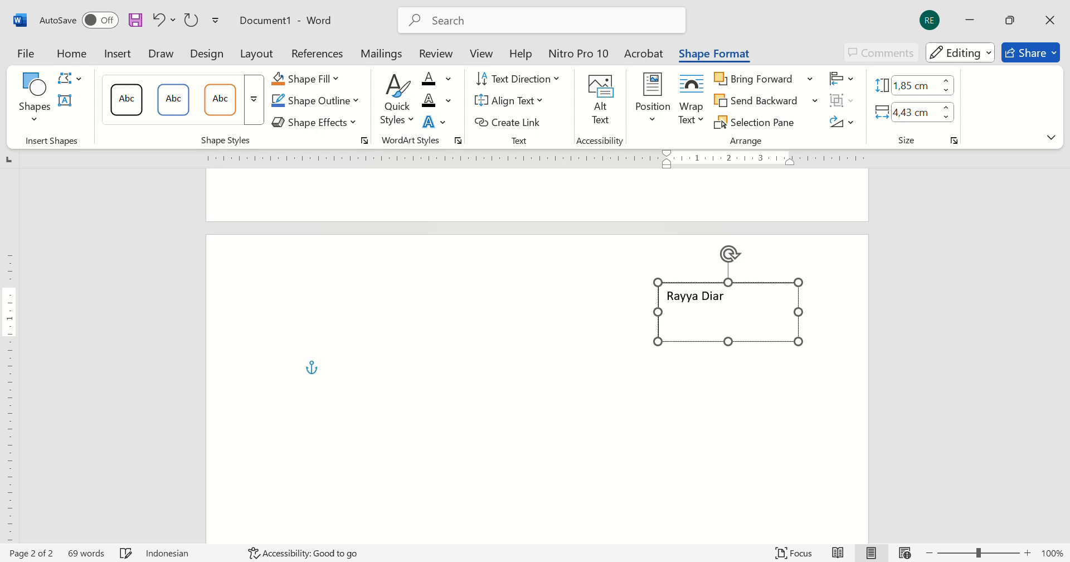
{"action": "type", "text": "ies "}
{"action": "type", "text": "1234556"}
{"action": "type", "text": "78"}
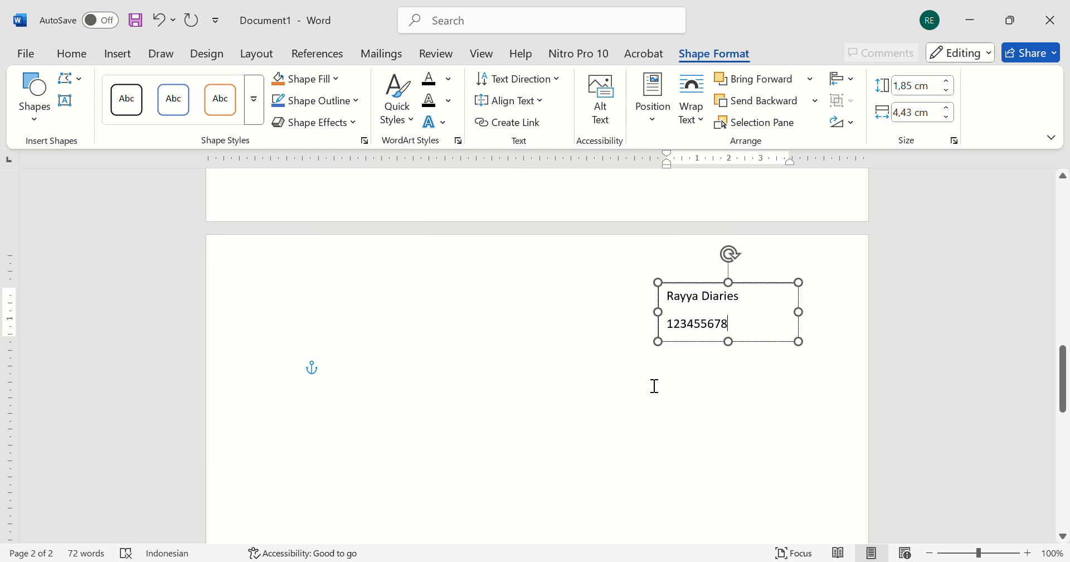
- Enter the centered chapter heading "BAB I" with "PENDAHULUAN" on the line below it
{"action": "left_click", "coordinate": [551, 368]}
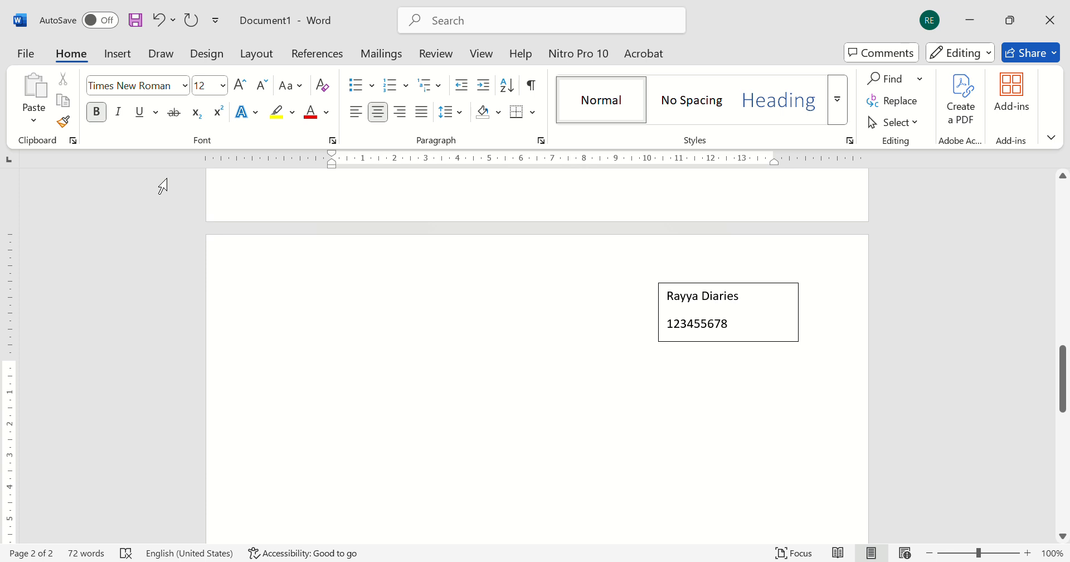
{"action": "type", "text": "BAB I"}
{"action": "key", "text": "Return"}
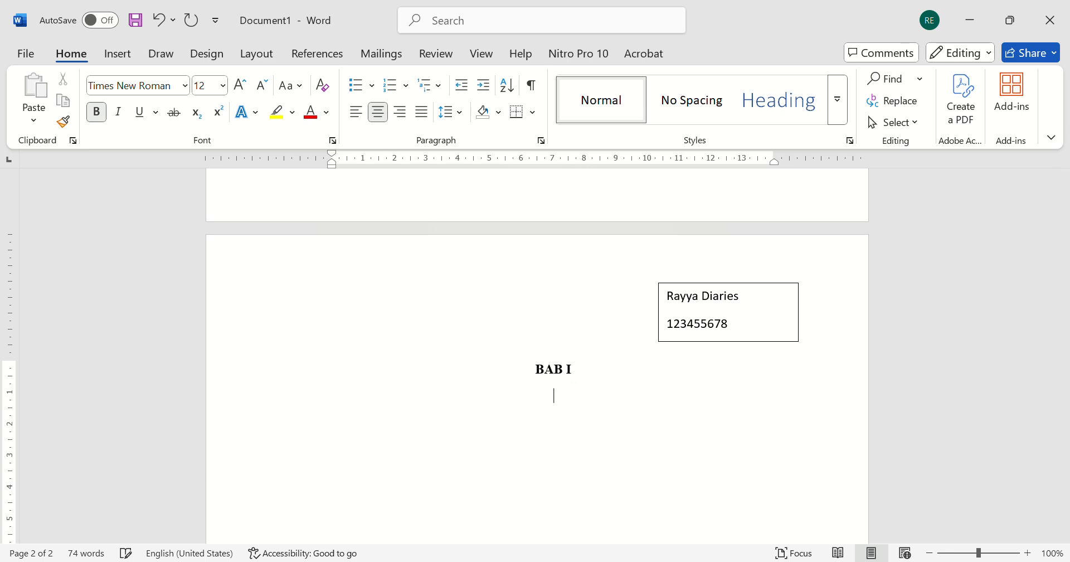
{"action": "type", "text": "PENDAHULUAN"}
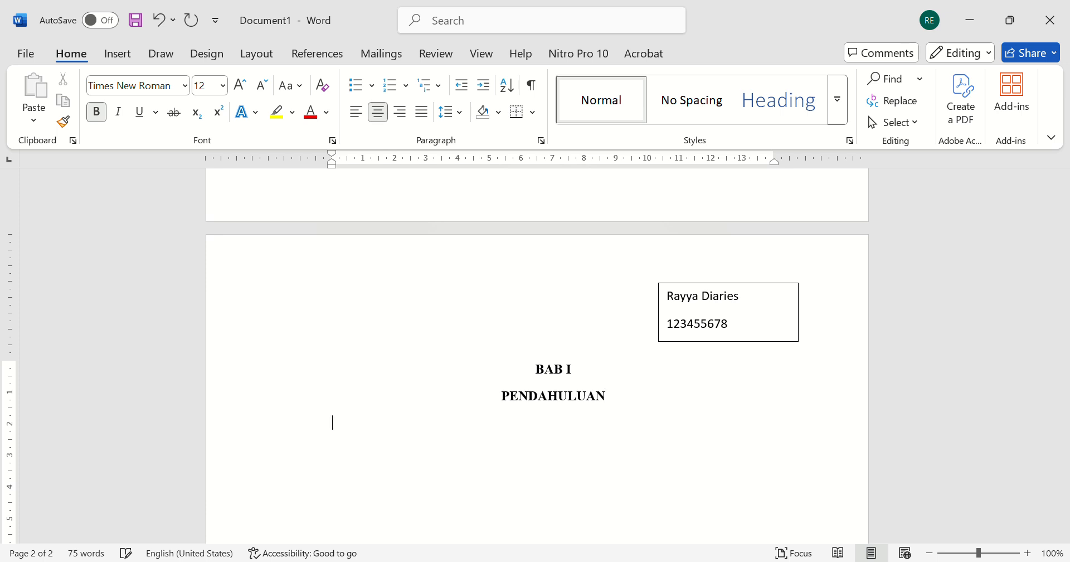
- Add the left-aligned numbered subheading "1.1 Latar Belakang" below the chapter title and continue the numbering on the following line
{"action": "key", "text": "ctrl+l"}
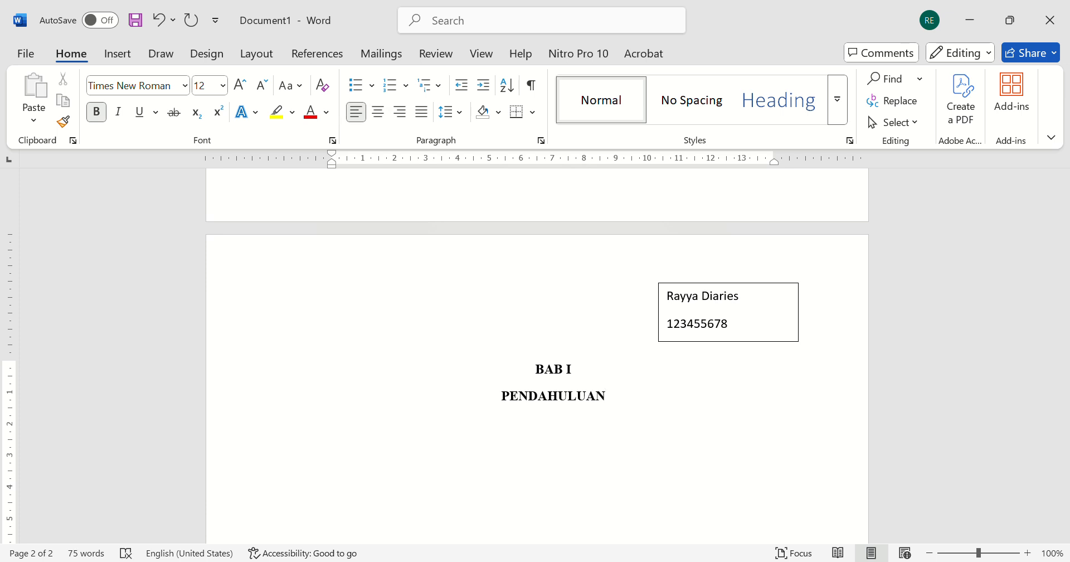
{"action": "type", "text": "1.1"}
{"action": "type", "text": "Latar Belakang"}
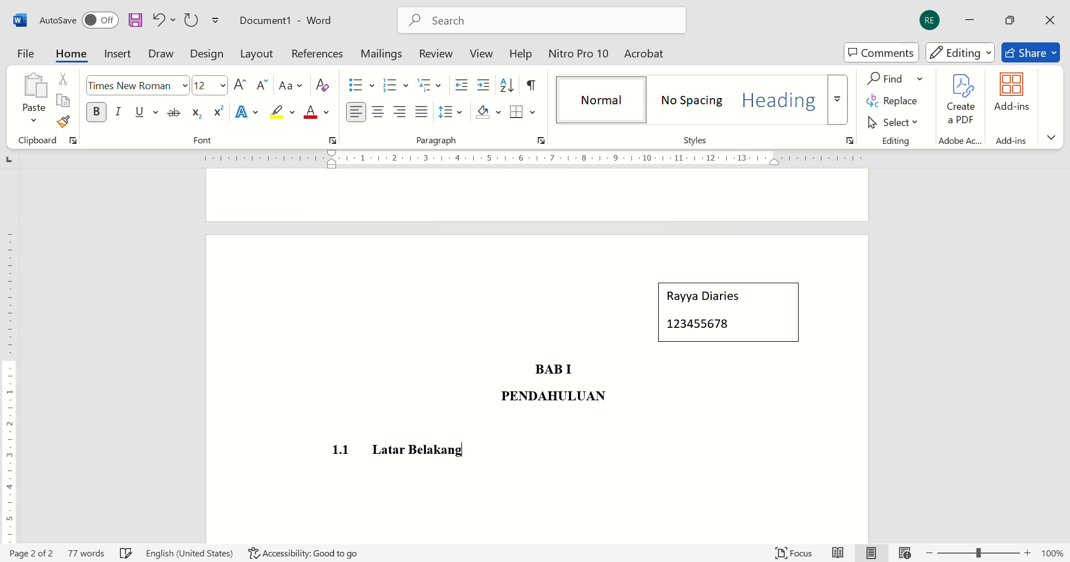
{"action": "key", "text": "Return"}
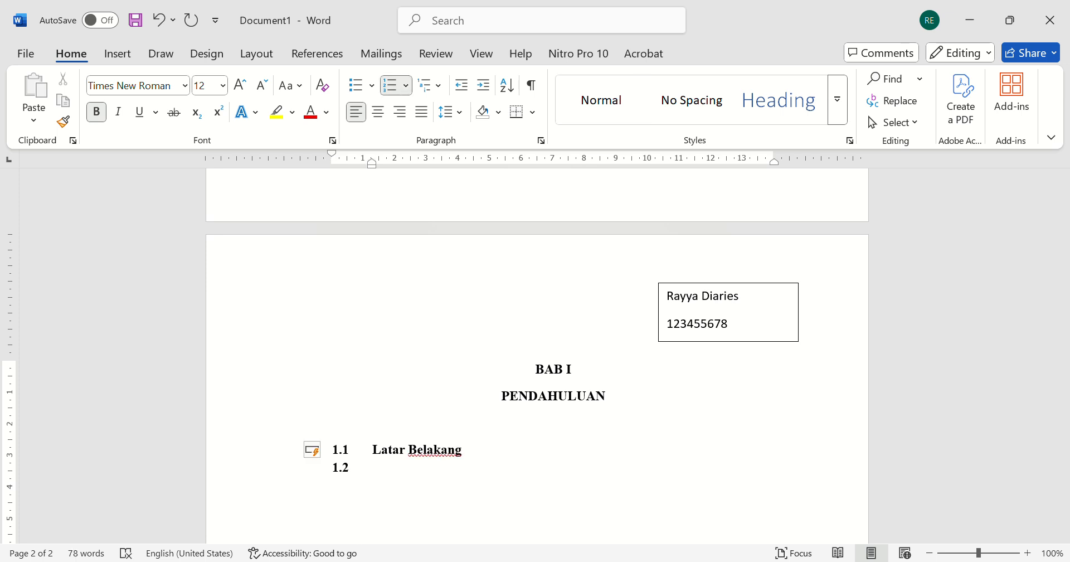
- Enter "Tujuan Praktikum" as subheading 1.2 and start the next numbered line
{"action": "type", "text": "T"}
{"action": "left_click", "coordinate": [162, 186]}
{"action": "type", "text": "ujua"}
{"action": "key", "text": "BackSpace"}
{"action": "key", "text": "BackSpace"}
{"action": "key", "text": "BackSpace"}
{"action": "key", "text": "BackSpace"}
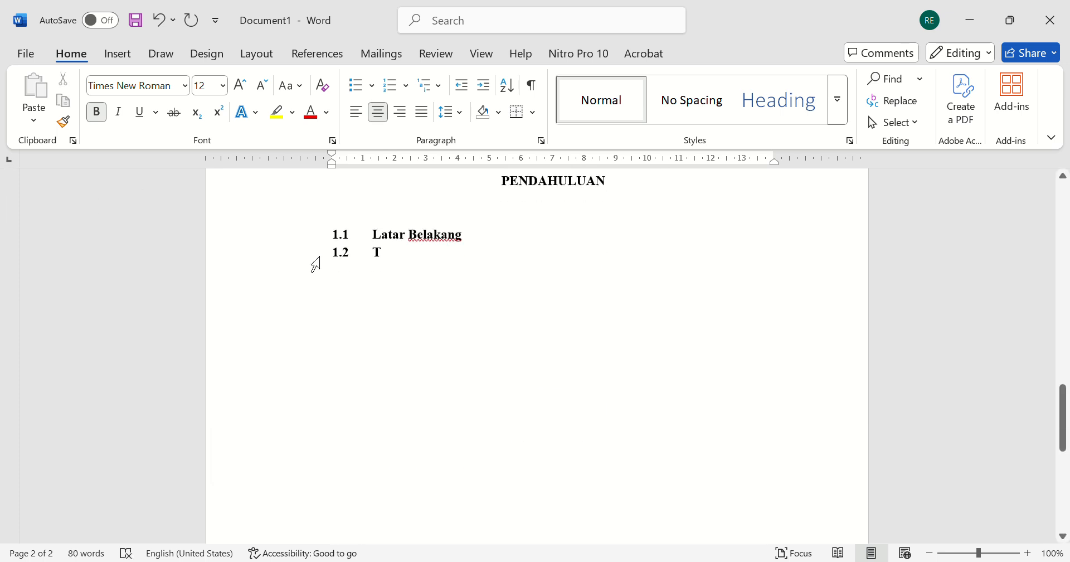
{"action": "left_click", "coordinate": [408, 258]}
{"action": "type", "text": "ujuan "}
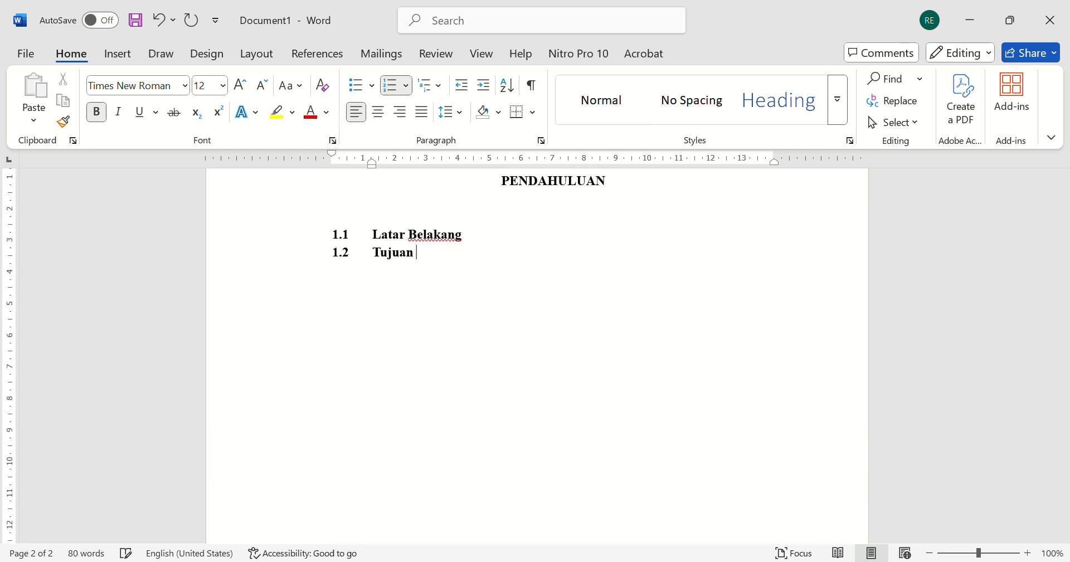
{"action": "type", "text": "Praktikum"}
{"action": "key", "text": "Return"}
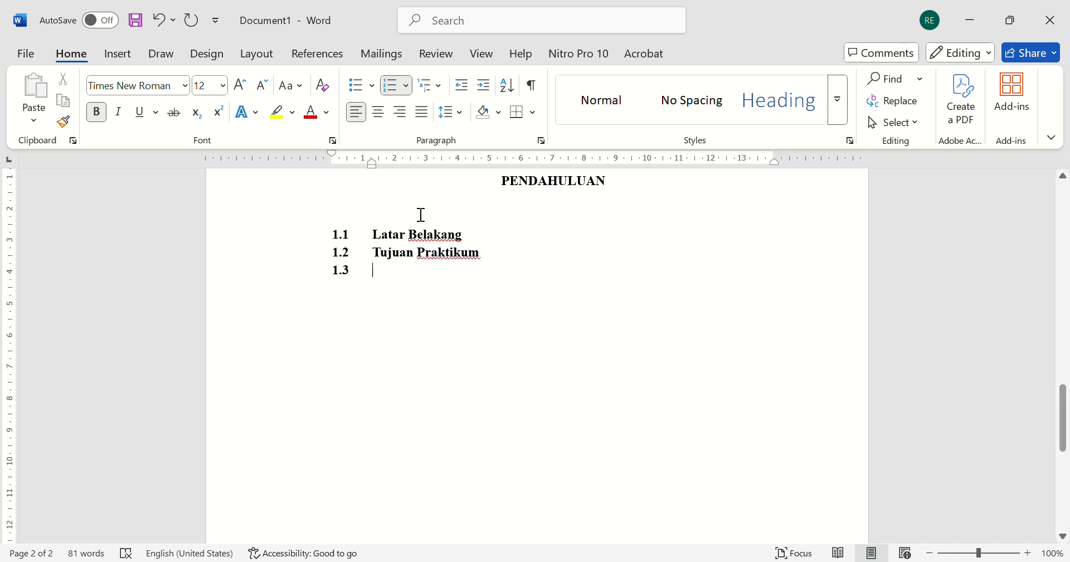
- Insert an unnumbered, unindented line below "Latar Belakang" and turn off bold for its text
{"action": "left_click", "coordinate": [485, 243]}
{"action": "key", "text": "Return"}
{"action": "key", "text": "BackSpace"}
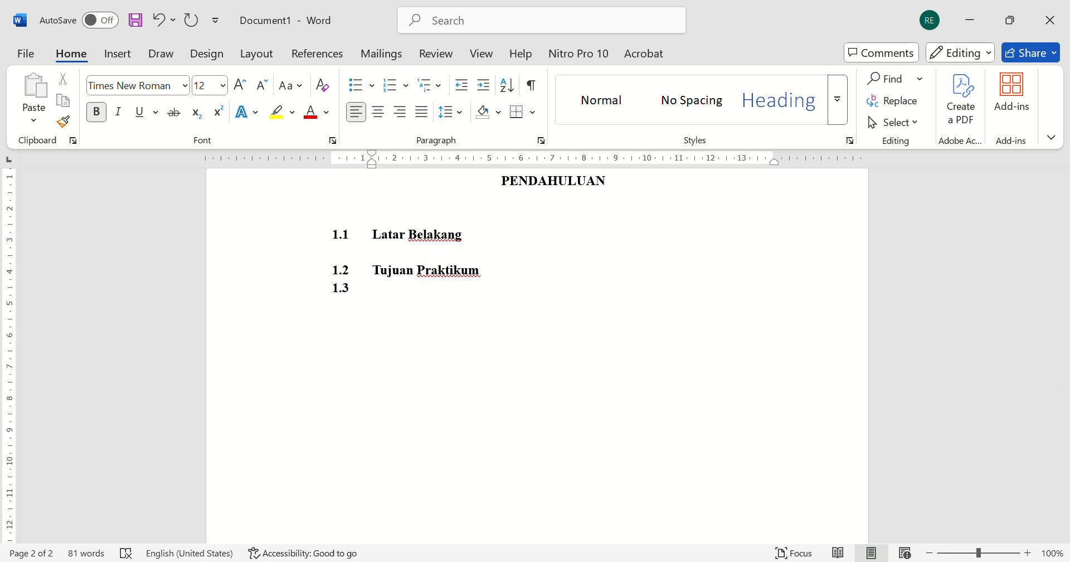
{"action": "key", "text": "BackSpace"}
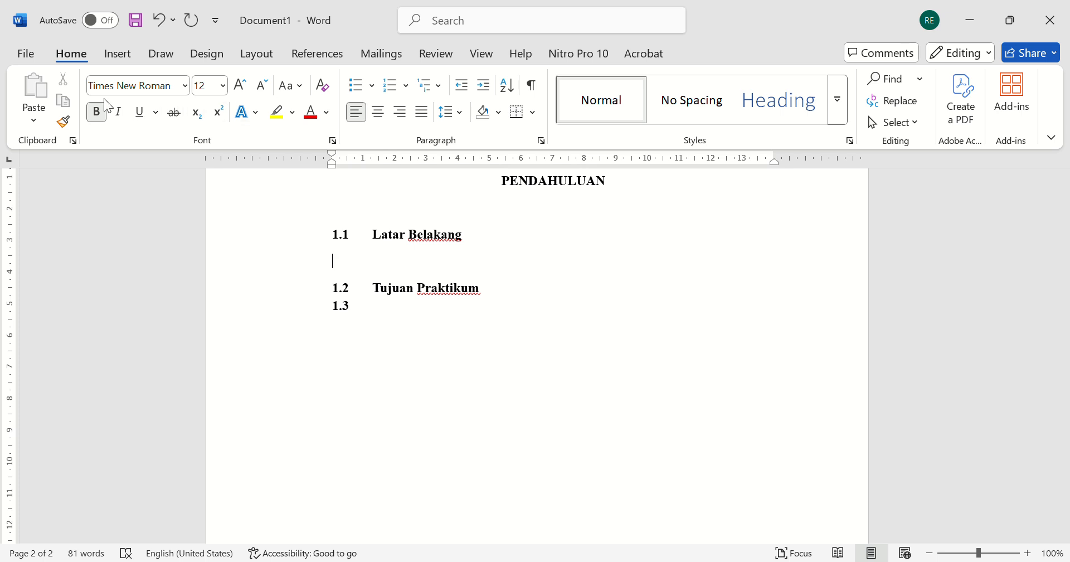
{"action": "left_click", "coordinate": [100, 110]}
{"action": "type", "text": "jbdwbdhyw"}
{"action": "key", "text": "BackSpace"}
{"action": "key", "text": "BackSpace"}
{"action": "key", "text": "BackSpace"}
{"action": "key", "text": "BackSpace"}
{"action": "key", "text": "BackSpace"}
{"action": "key", "text": "BackSpace"}
{"action": "key", "text": "BackSpace"}
{"action": "key", "text": "BackSpace"}
{"action": "key", "text": "BackSpace"}
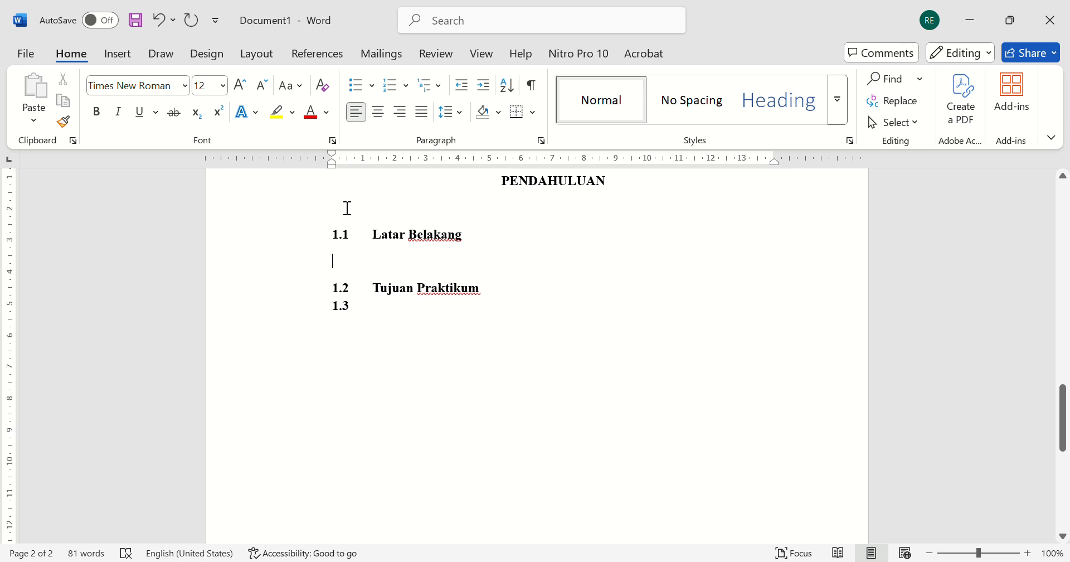
- Write the indented paragraph "Hujan merupakan salah satu bentuk prespitasi uap air. Bentuk prespitasi diantaranya salju dan es." under Latar Belakang
{"action": "key", "text": "Tab"}
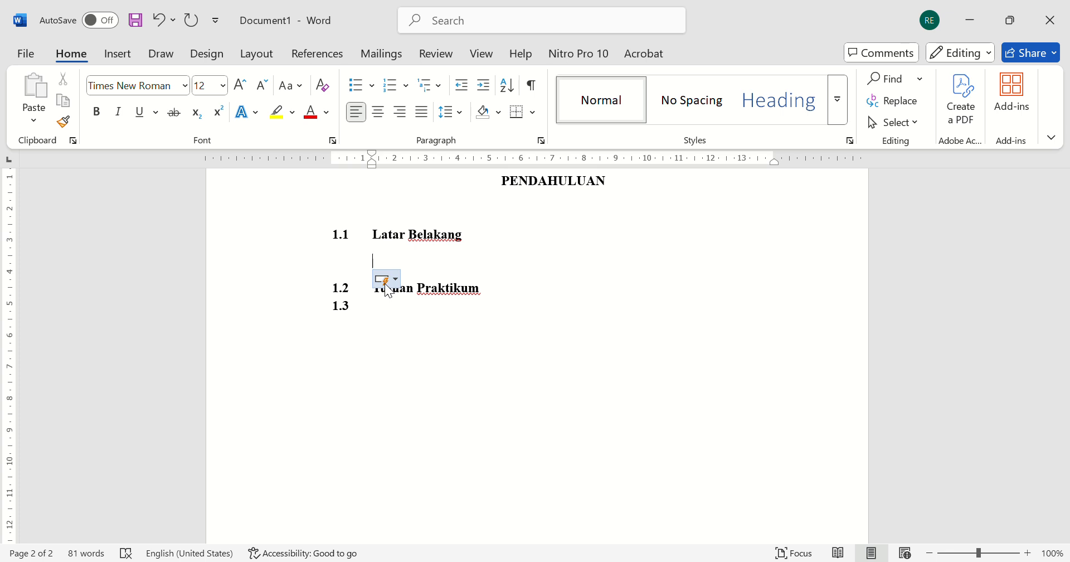
{"action": "type", "text": "Hujan "}
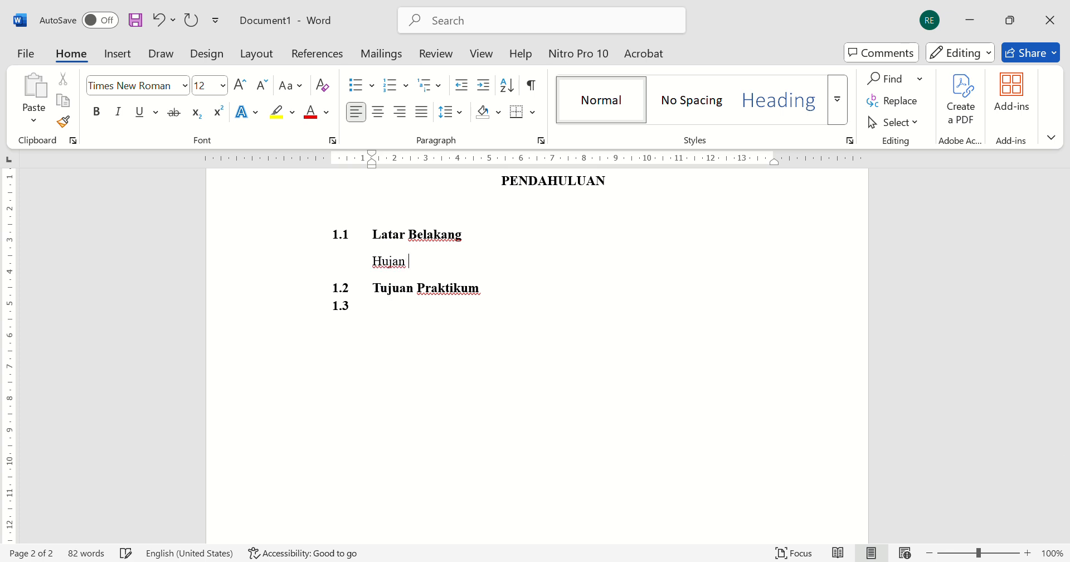
{"action": "type", "text": "merupakan salah satu"}
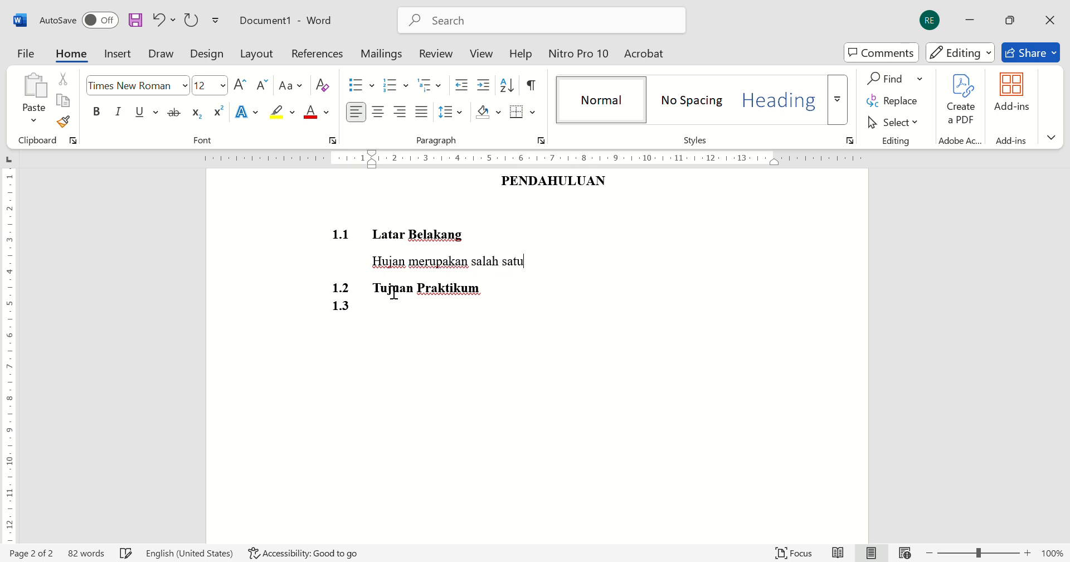
{"action": "type", "text": " bentuk "}
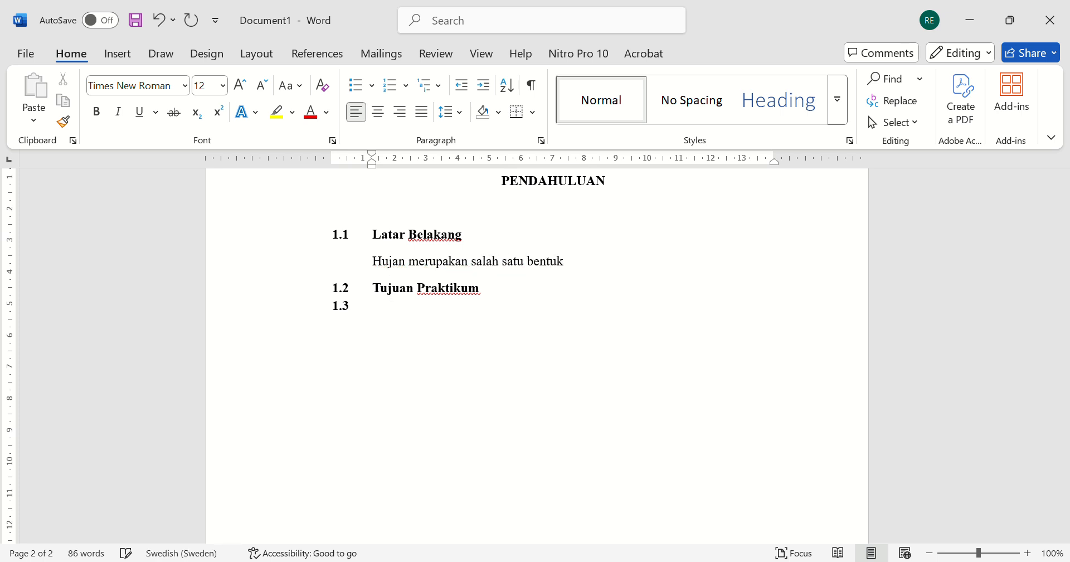
{"action": "type", "text": "prespitasi uap air"}
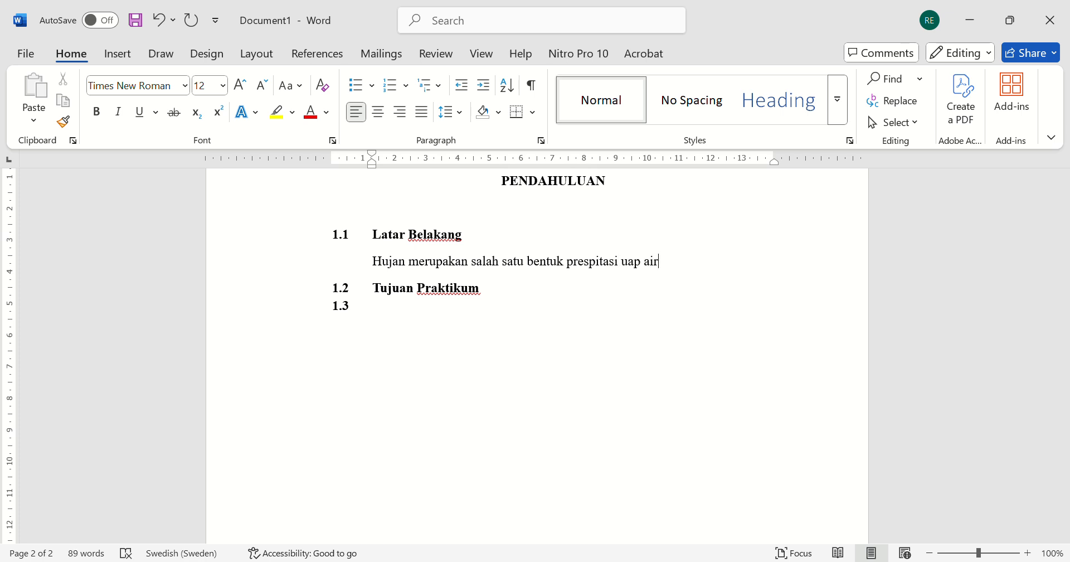
{"action": "type", "text": ". Bentuk prespitasi"}
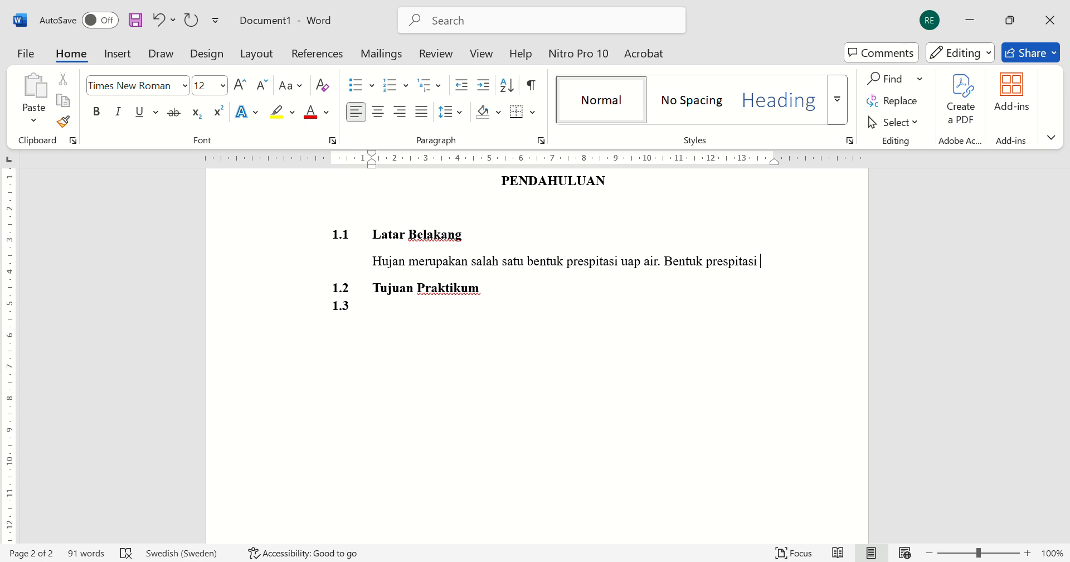
{"action": "type", "text": " diantara"}
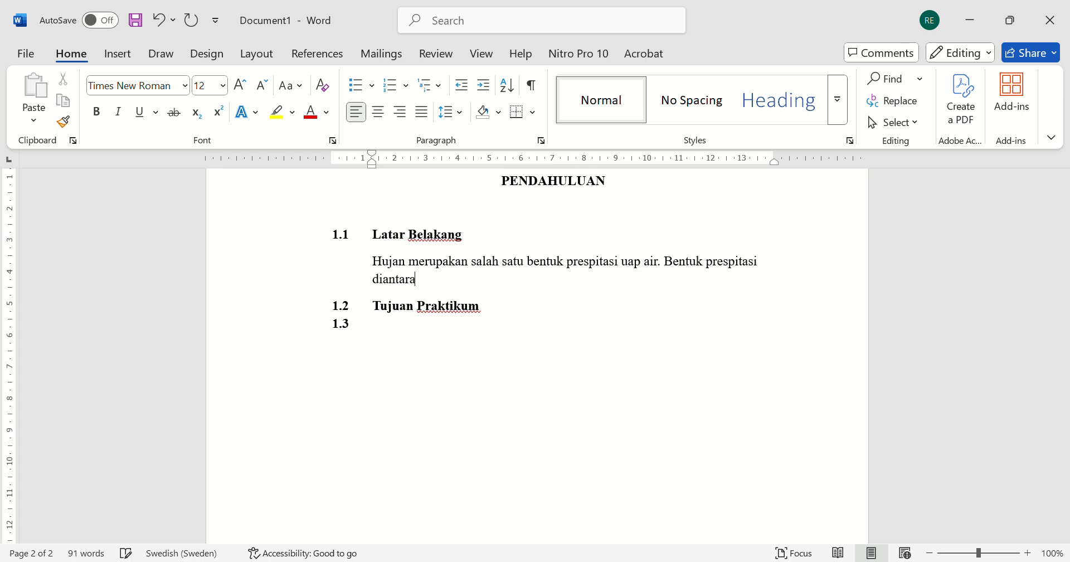
{"action": "type", "text": "nya salju dan es."}
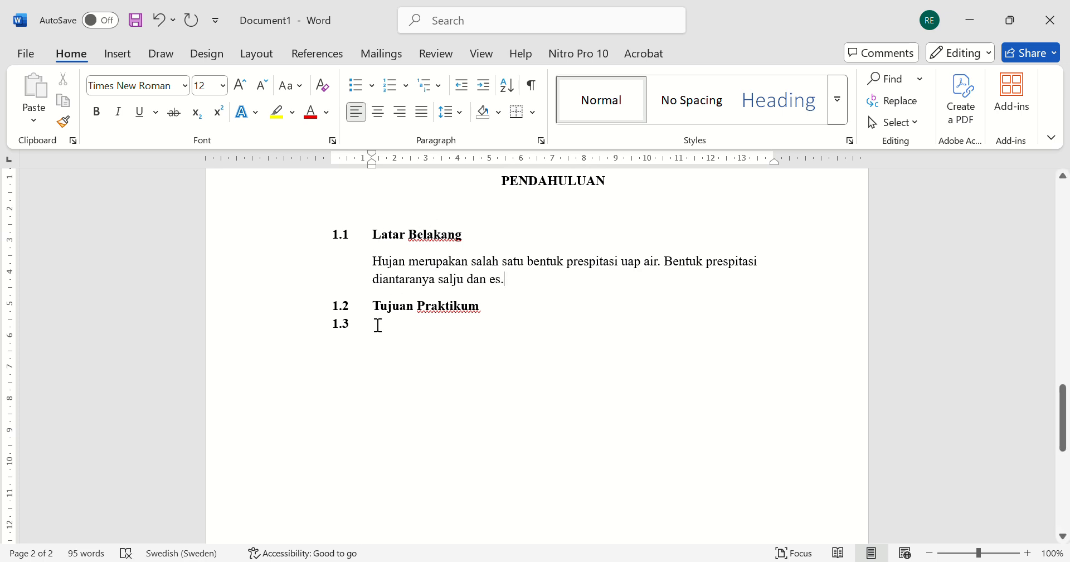
- Indent only the first line of the Latar Belakang paragraph and append the filler text "Hudhbdhbd dsj d"
{"action": "left_click", "coordinate": [382, 266]}
{"action": "key", "text": "BackSpace"}
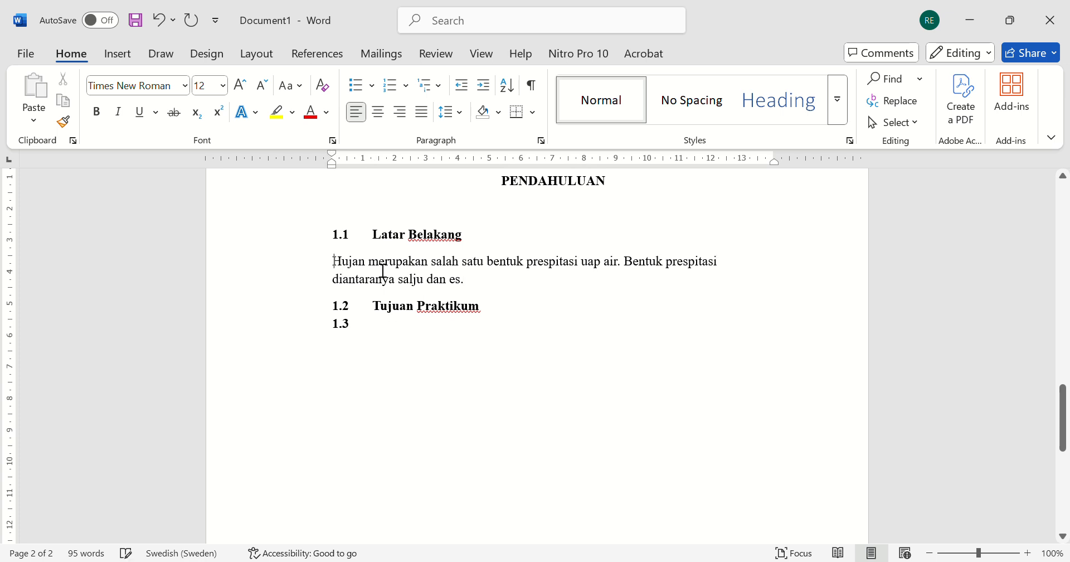
{"action": "key", "text": "Tab"}
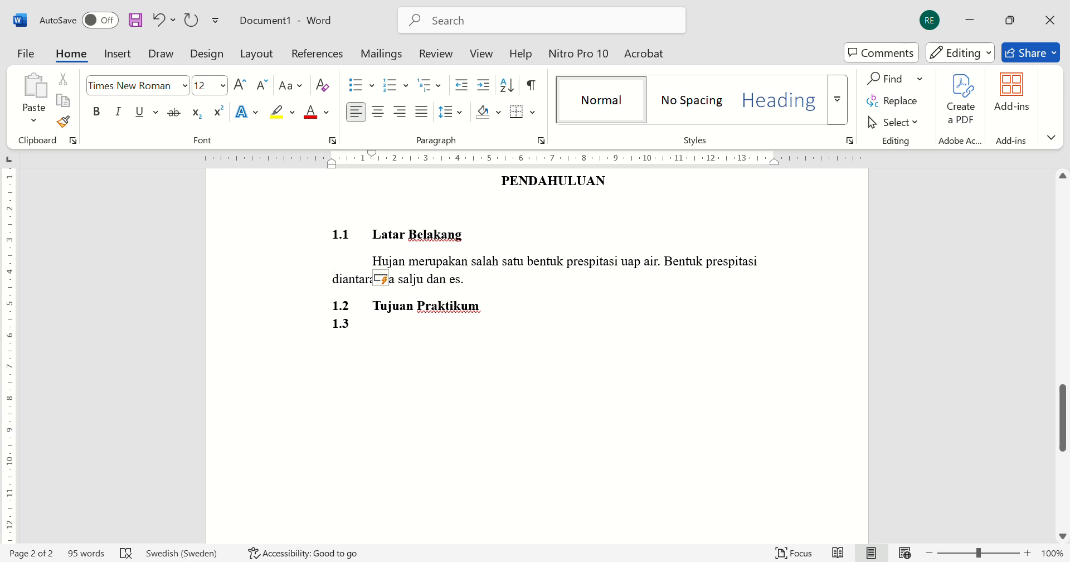
{"action": "type", "text": "hudhbdhbd dsj d"}
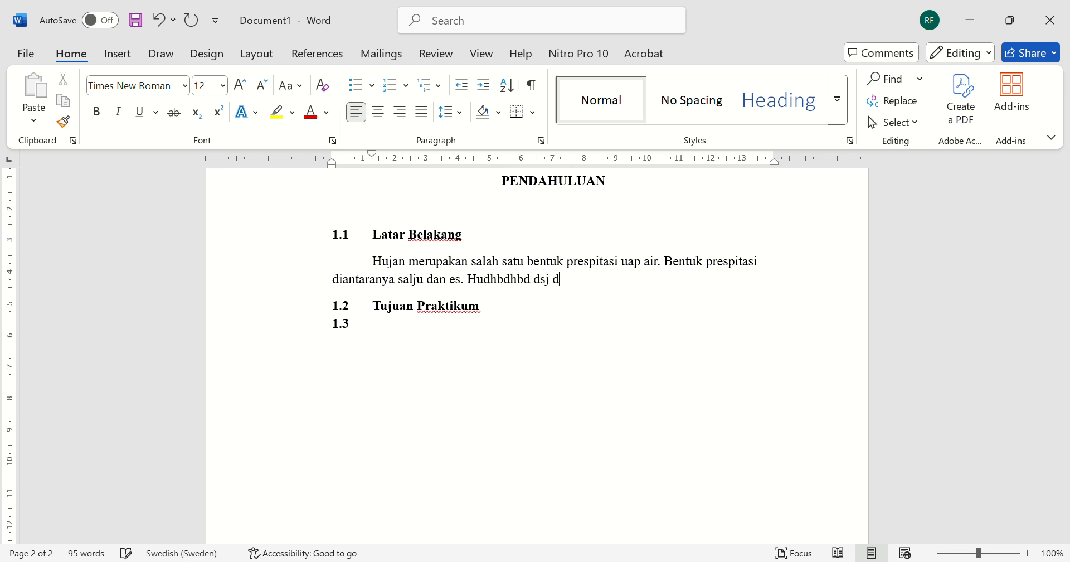
- Remove the numbering and indent from the empty line below "Tujuan Praktikum"
{"action": "left_click", "coordinate": [493, 325]}
{"action": "key", "text": "shift+Tab"}
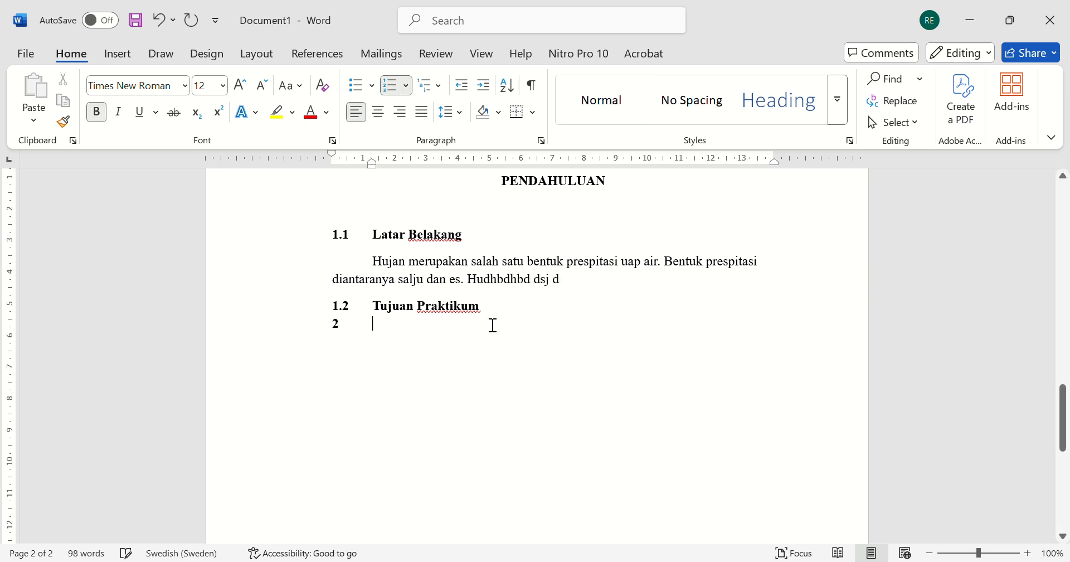
{"action": "key", "text": "BackSpace"}
{"action": "type", "text": "nwjnsj"}
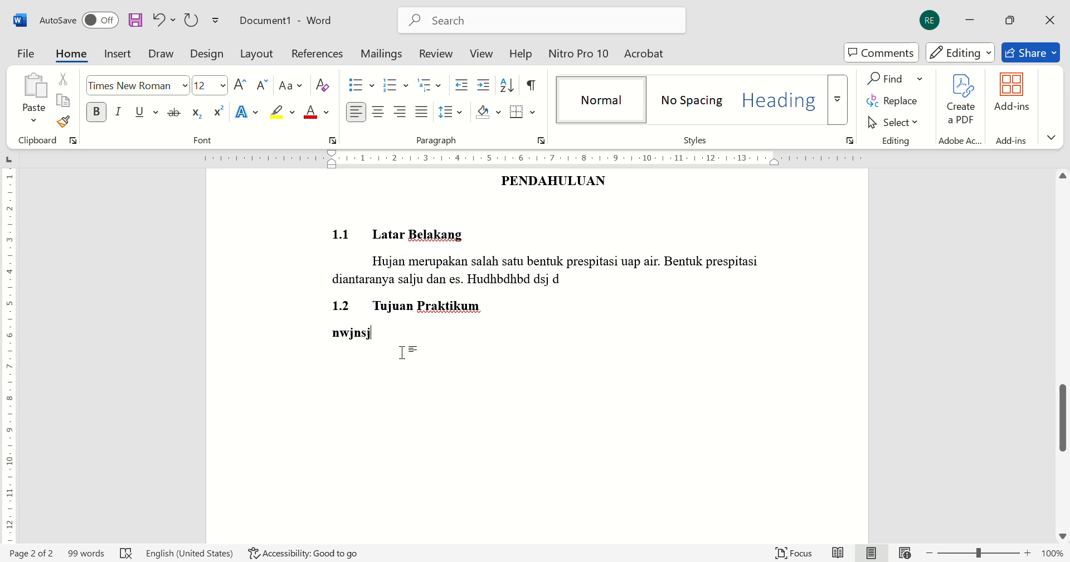
{"action": "left_click_drag", "start_coordinate": [402, 352], "coordinate": [329, 351]}
{"action": "key", "text": "BackSpace"}
- Copy the Latar Belakang paragraph and paste it below the "Tujuan Praktikum" subheading
{"action": "triple_click", "coordinate": [384, 278]}
{"action": "key", "text": "ctrl+c"}
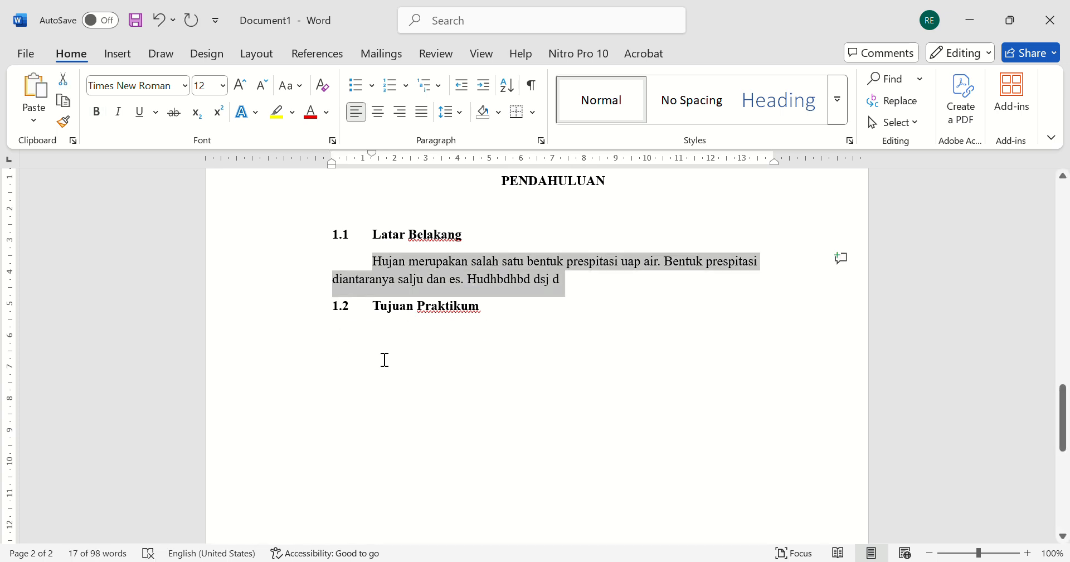
{"action": "left_click", "coordinate": [385, 360]}
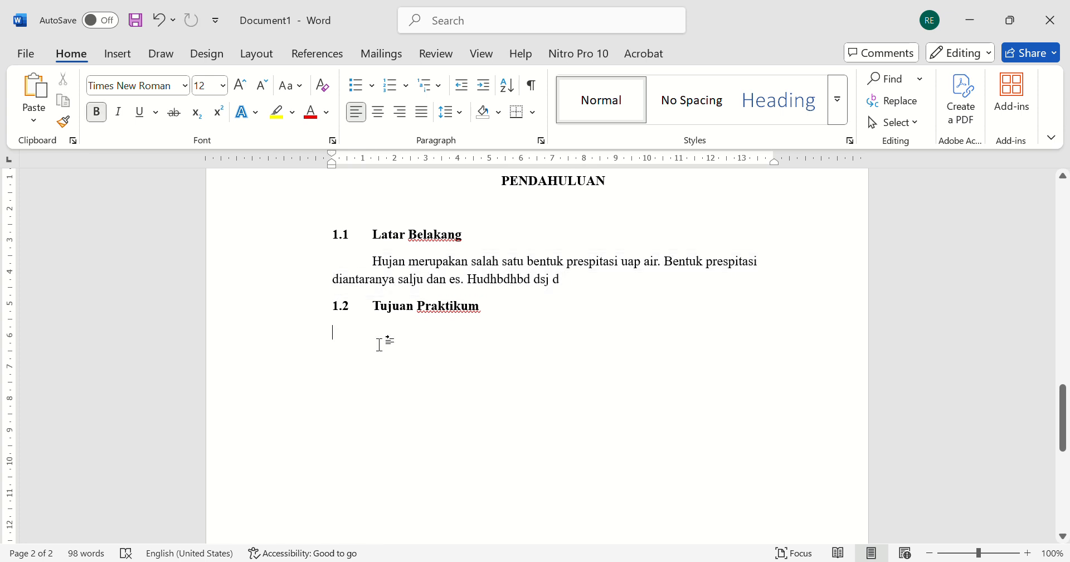
{"action": "key", "text": "ctrl+v"}
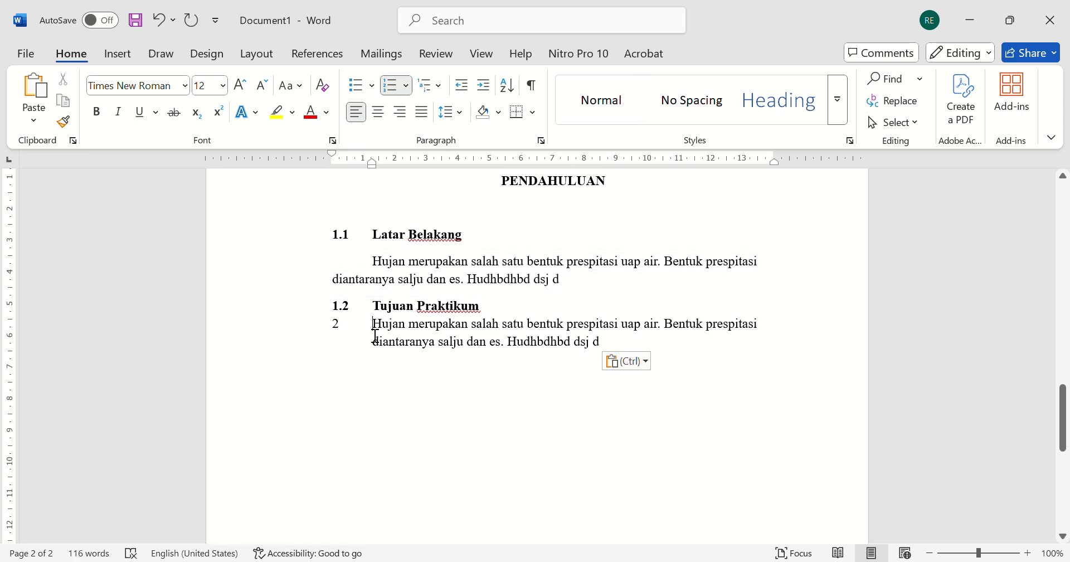
- Remove the list numbering from the pasted paragraph and give it a first-line indent
{"action": "key", "text": "BackSpace"}
{"action": "key", "text": "BackSpace"}
{"action": "key", "text": "Tab"}
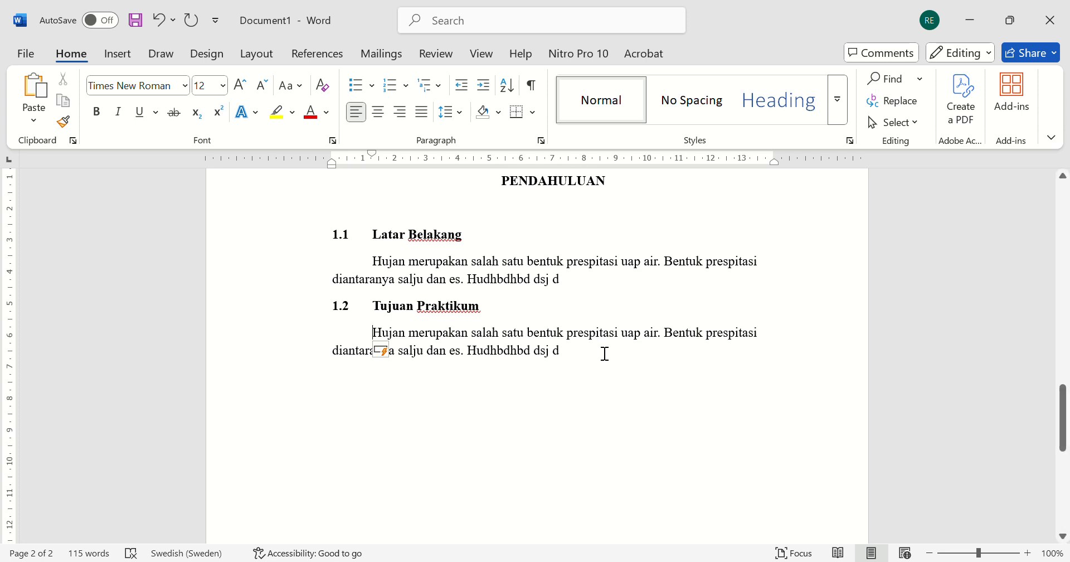
- Start a new unindented line below the Tujuan Praktikum paragraph
{"action": "key", "text": "Return"}
{"action": "key", "text": "BackSpace"}
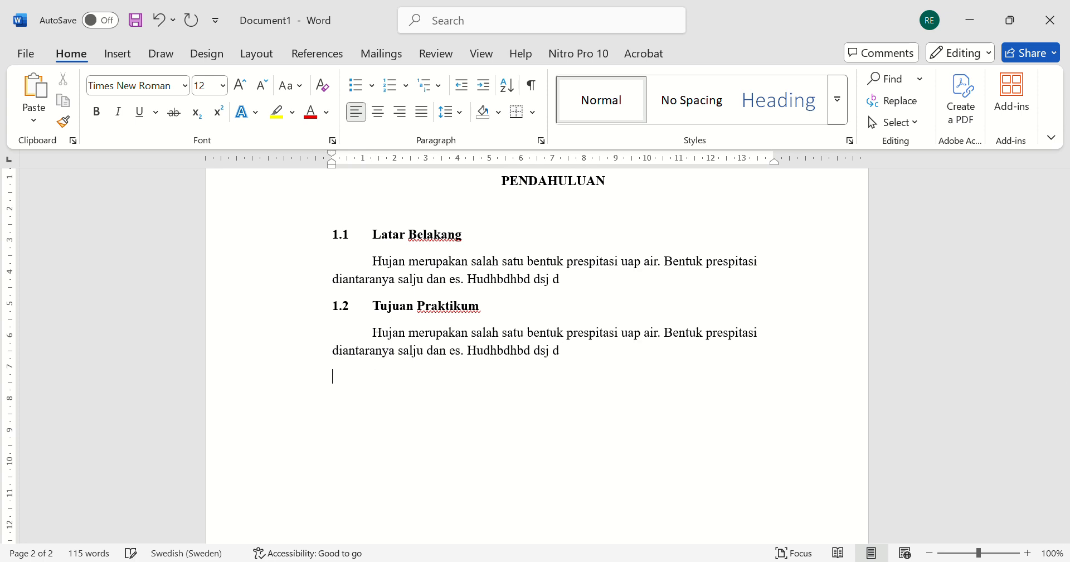
- Write the bold subheading "1.3 Metodologi Pengamatan dan Pengukuran" on the new line below the Tujuan Praktikum paragraph
{"action": "type", "text": "1.3"}
{"action": "key", "text": "BackSpace"}
{"action": "key", "text": "BackSpace"}
{"action": "key", "text": "BackSpace"}
{"action": "key", "text": "ctrl+b"}
{"action": "type", "text": "1.3"}
{"action": "key", "text": "Tab"}
{"action": "type", "text": "Metod"}
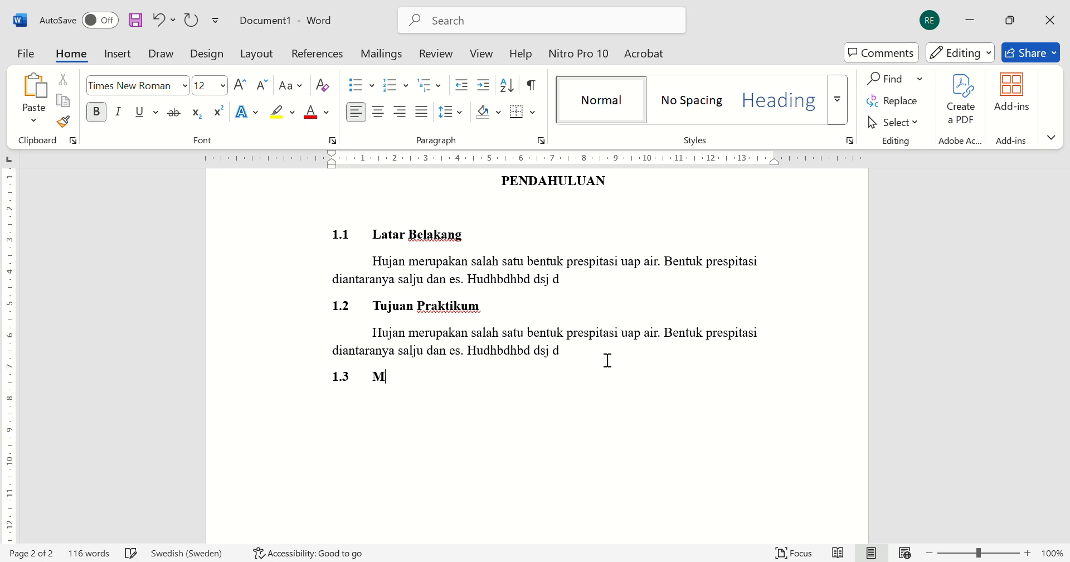
{"action": "key", "text": "BackSpace"}
{"action": "type", "text": "dologi Pengamatan dan "}
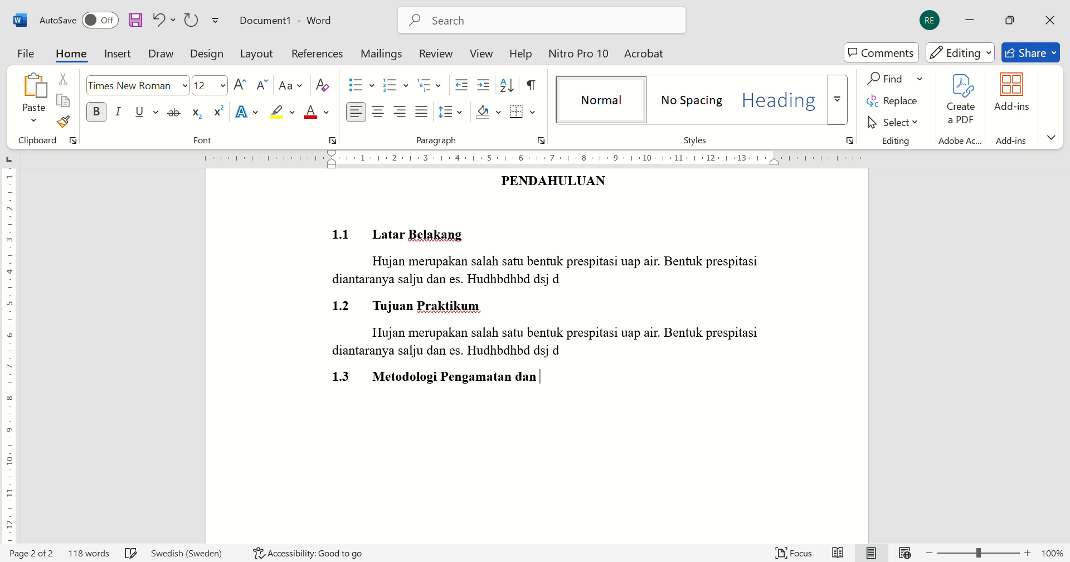
{"action": "type", "text": "Pengukuran"}
- Add the bold numbered sub-subheadings "1.3.1 Alat" and "1.3.2 Bahan" below the "Metodologi Pengamatan dan Pengukuran" subheading
{"action": "key", "text": "Return"}
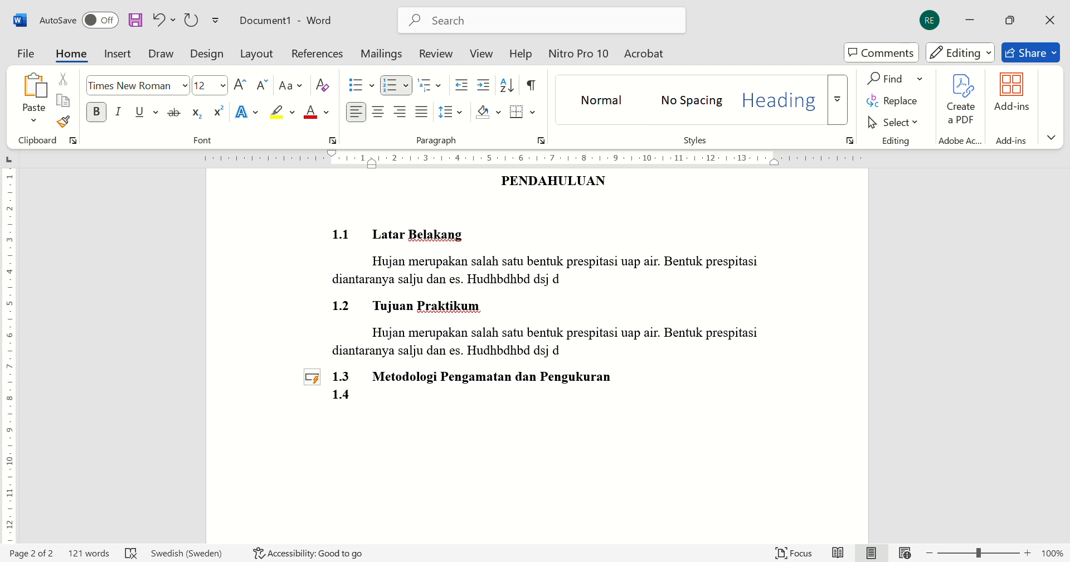
{"action": "key", "text": "BackSpace"}
{"action": "key", "text": "BackSpace"}
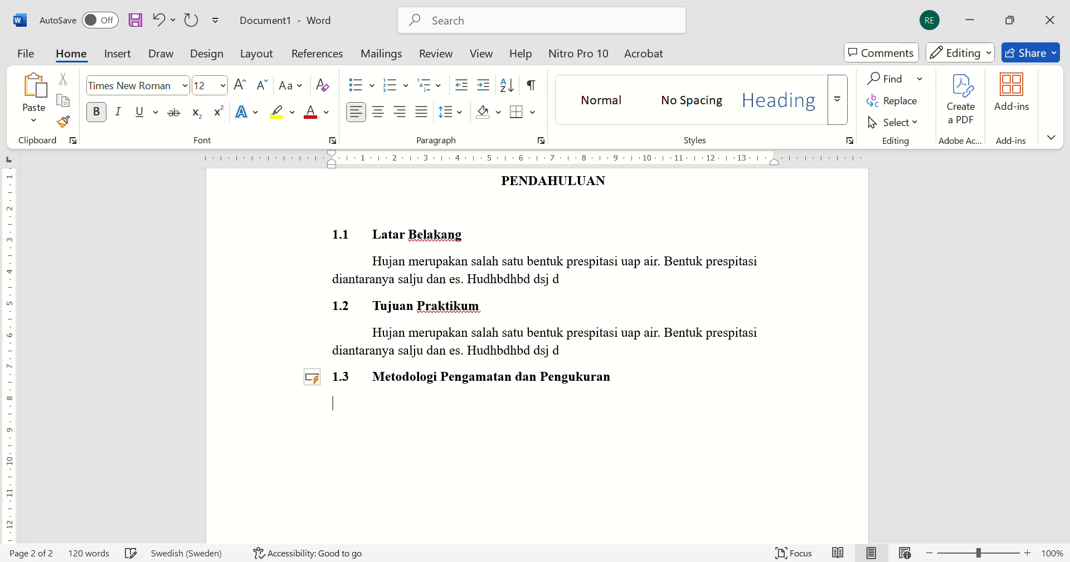
{"action": "type", "text": "1.3.1"}
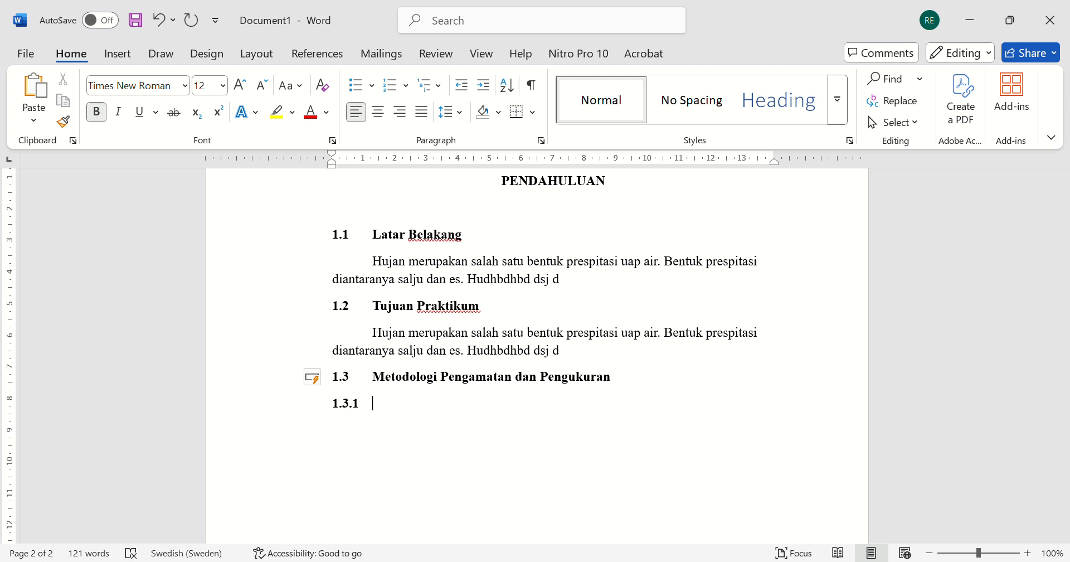
{"action": "type", "text": " A"}
{"action": "type", "text": "lat"}
{"action": "key", "text": "Return"}
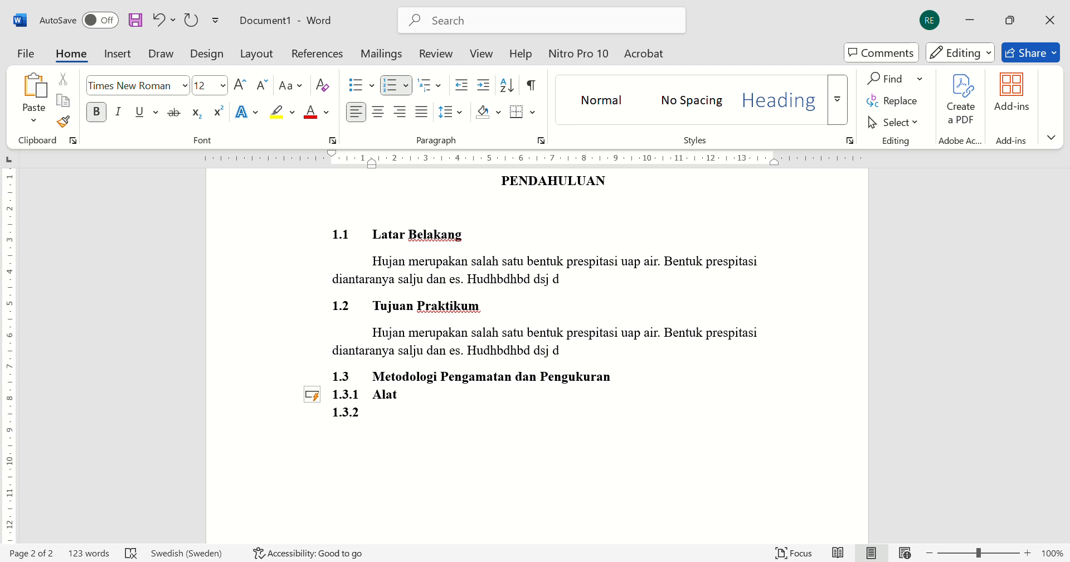
{"action": "type", "text": "Bahan"}
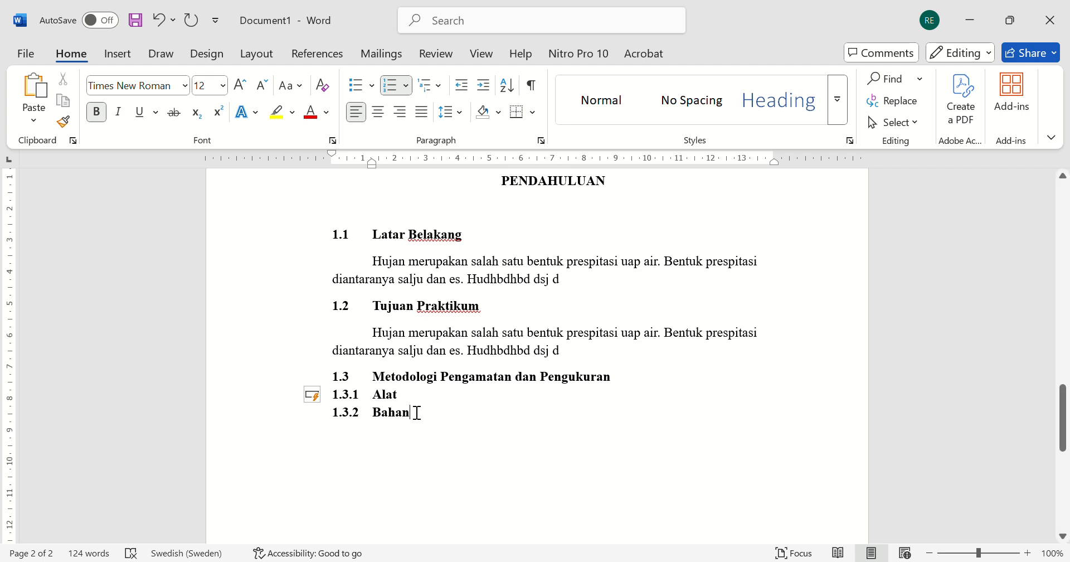
- Insert the non-bold, unnumbered line "Alat yang digunakan pada praktikum kali ini adalah:" below "Alat" and start a new line under it
{"action": "key", "text": "Up"}
{"action": "key", "text": "Return"}
{"action": "key", "text": "BackSpace"}
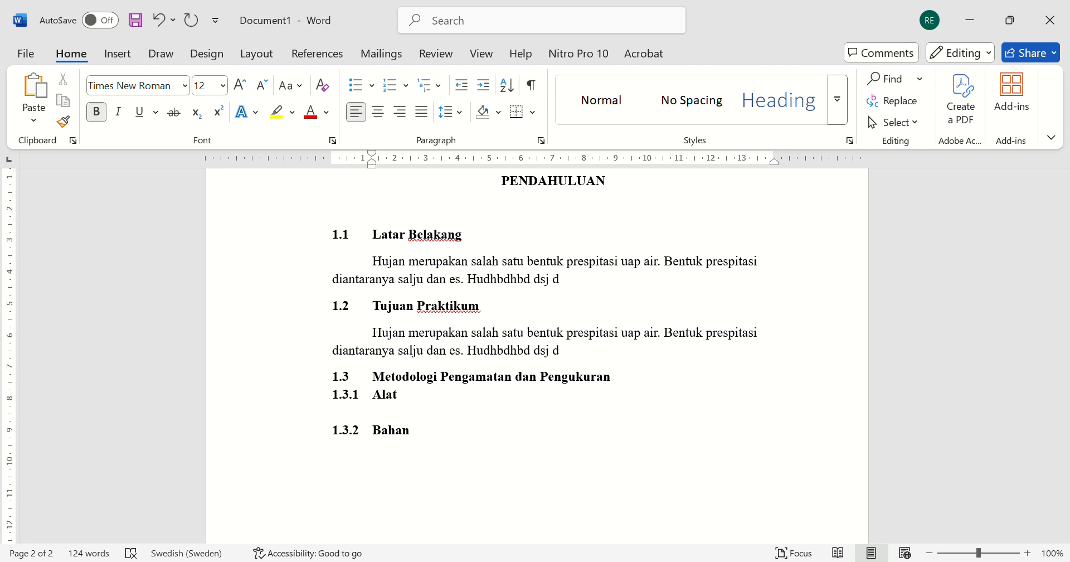
{"action": "key", "text": "ctrl+b"}
{"action": "type", "text": "alat yang diug"}
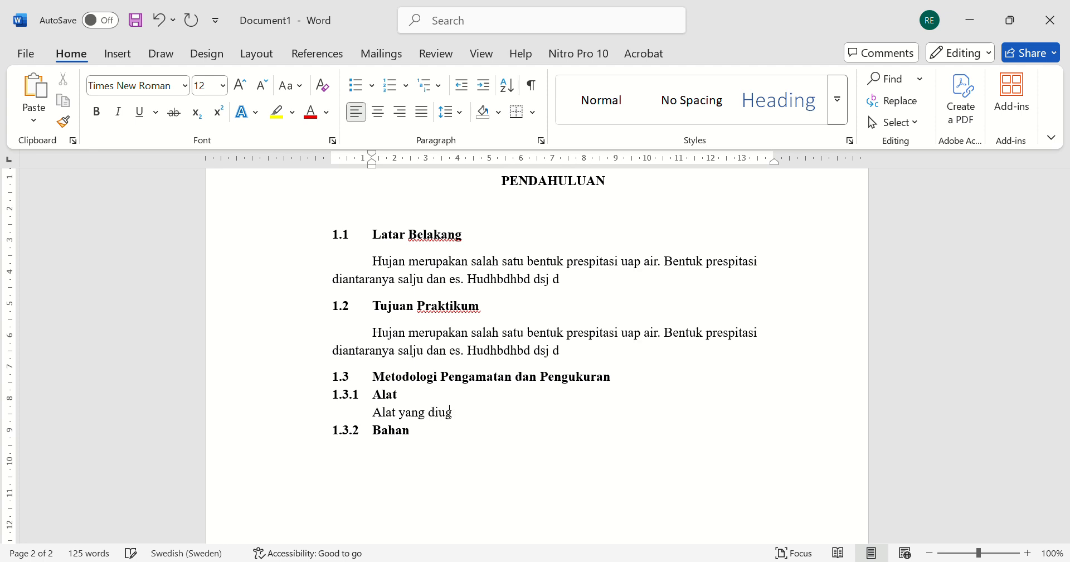
{"action": "key", "text": "BackSpace"}
{"action": "key", "text": "BackSpace"}
{"action": "type", "text": "gunakan pada prak"}
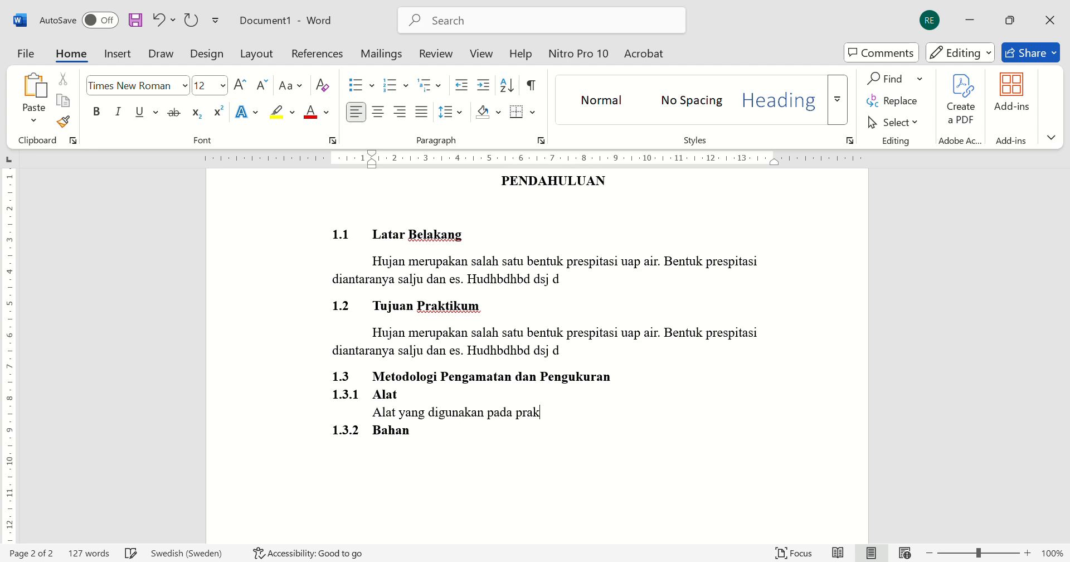
{"action": "type", "text": "tikum kali ini adal"}
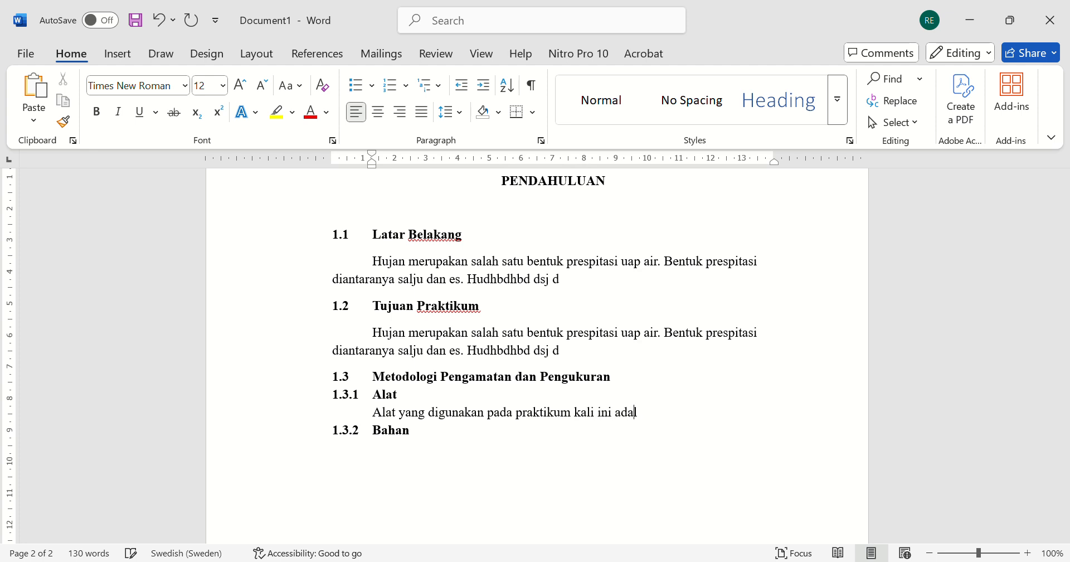
{"action": "type", "text": "ah:\\"}
{"action": "key", "text": "Return"}
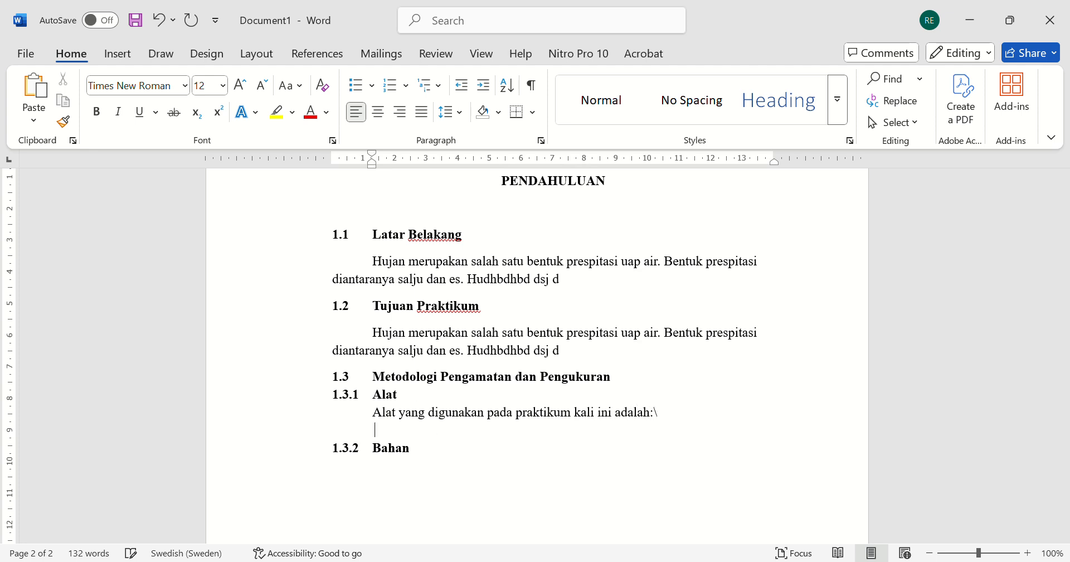
{"action": "type", "text": "1."}
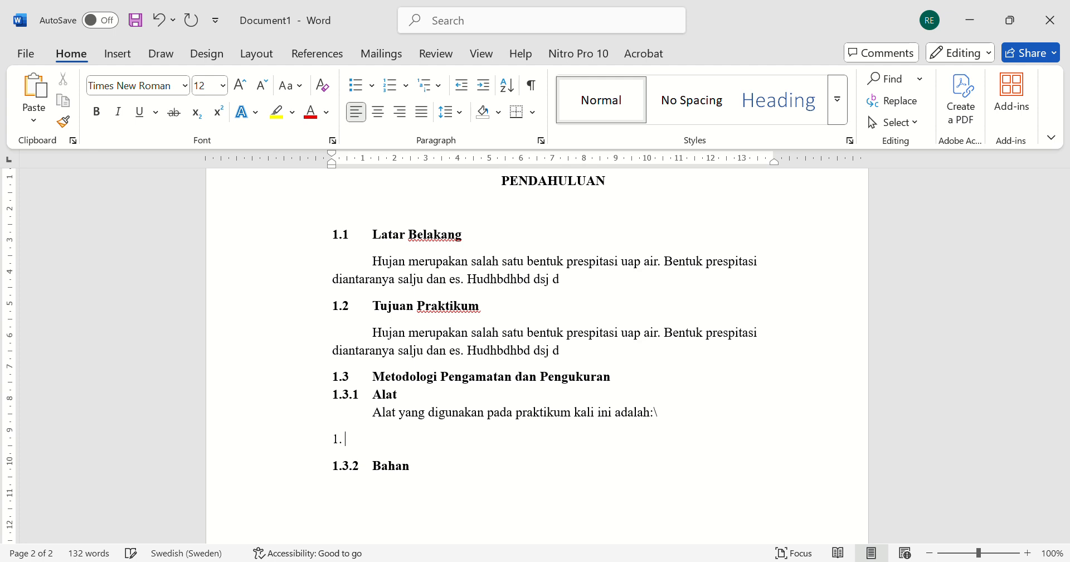
{"action": "key", "text": "BackSpace"}
{"action": "key", "text": "BackSpace"}
{"action": "type", "text": "1."}
{"action": "key", "text": "BackSpace"}
{"action": "key", "text": "BackSpace"}
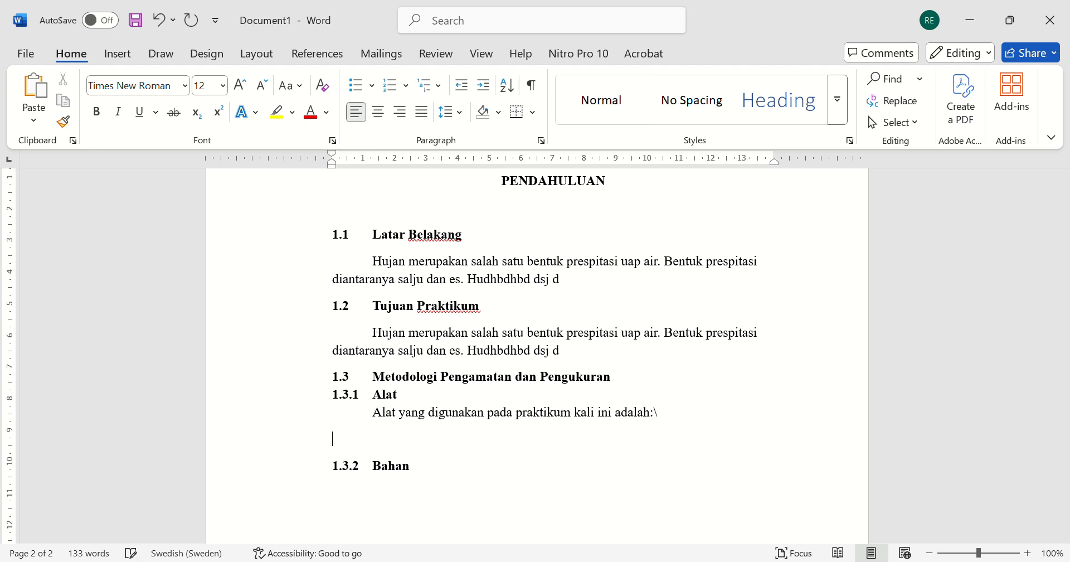
- Apply "1." list numbering to the empty line below the Alat sentence and write the first item "Alat tulis, untuk mencatat;"
{"action": "left_click", "coordinate": [405, 84]}
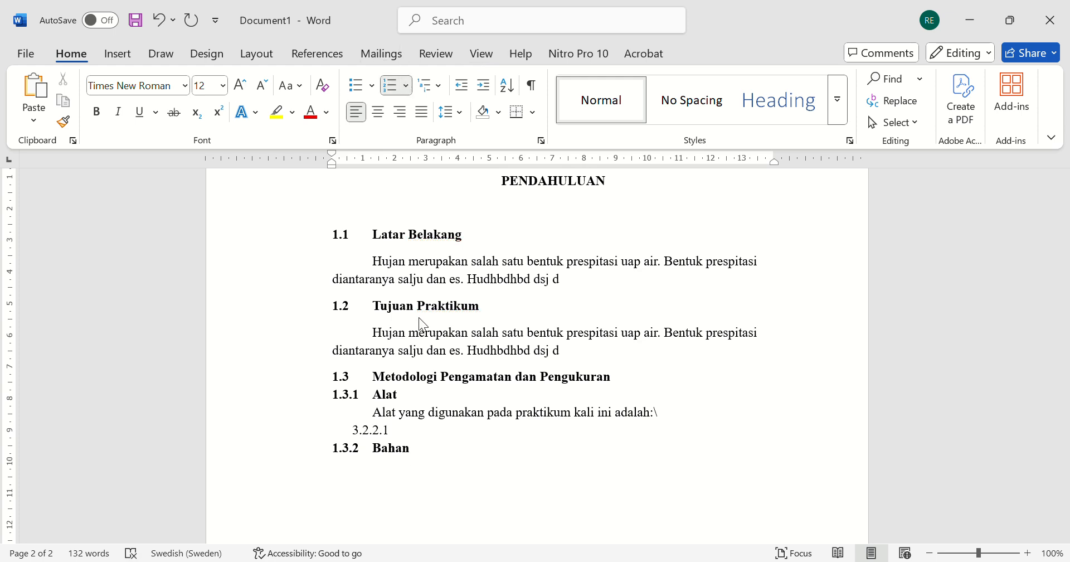
{"action": "left_click", "coordinate": [407, 267]}
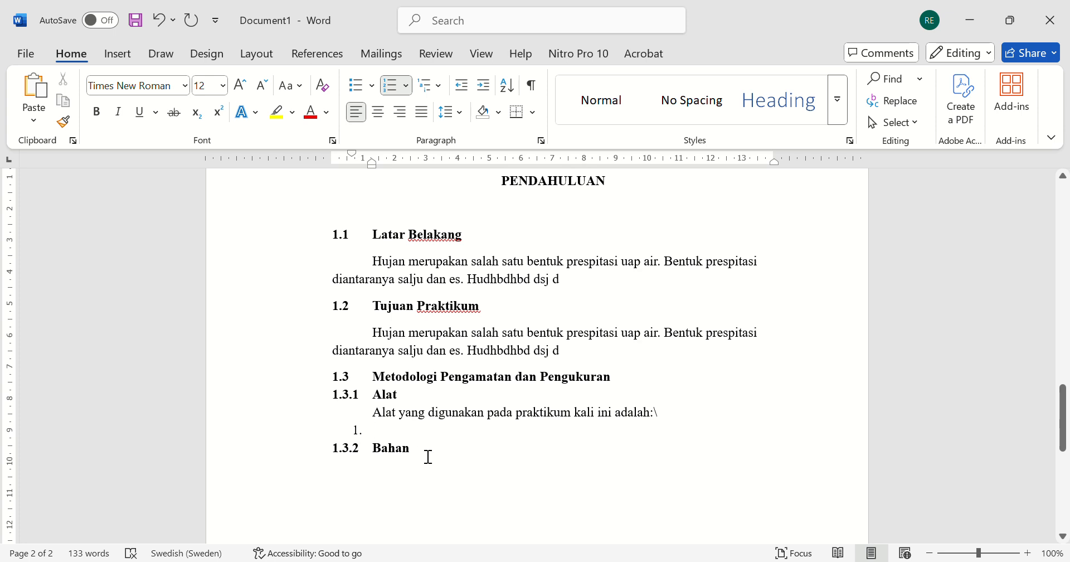
{"action": "type", "text": "A"}
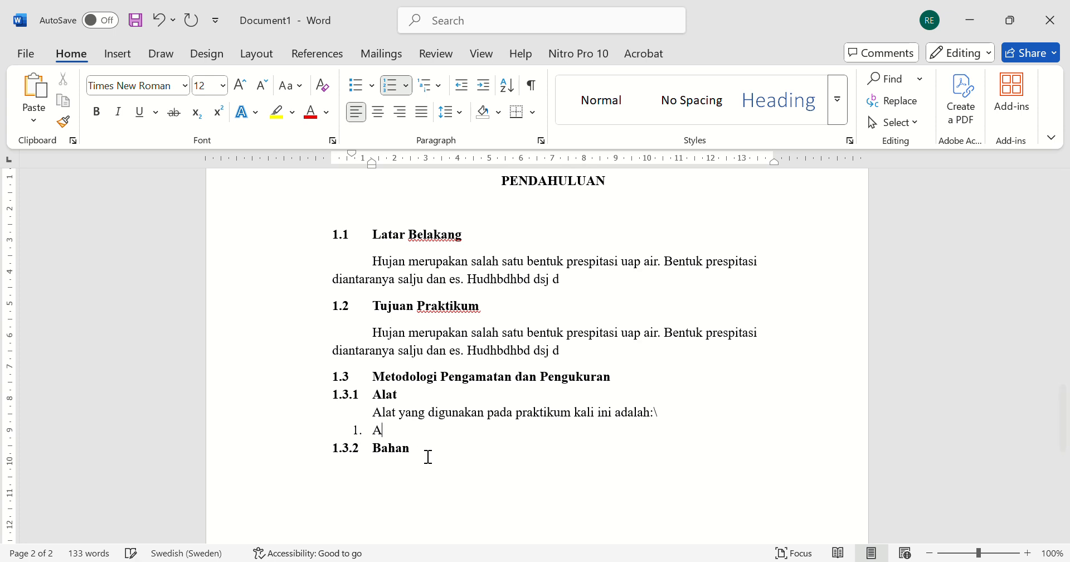
{"action": "type", "text": "lat tulis, untuk me"}
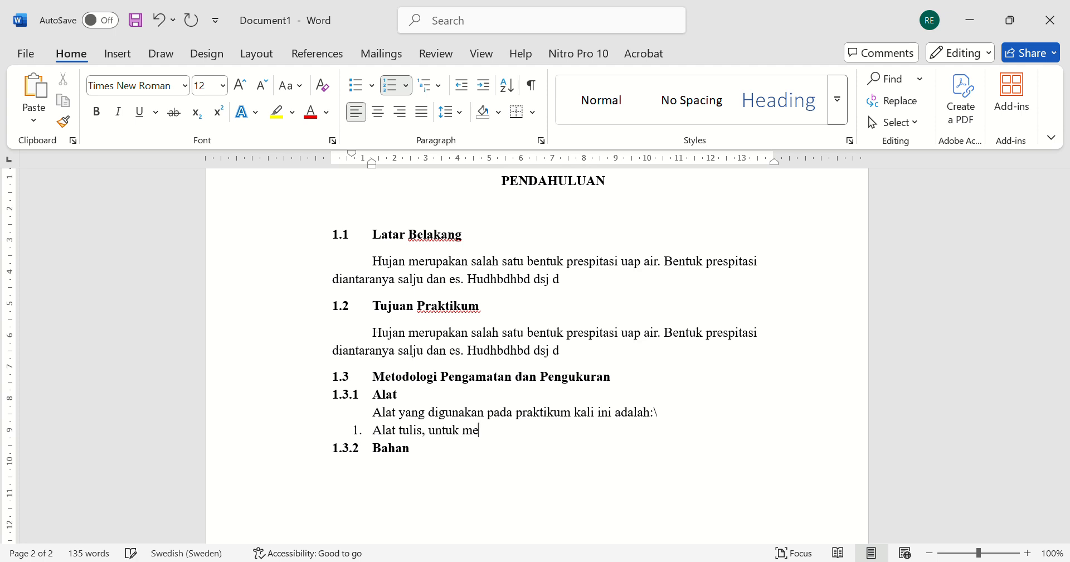
{"action": "type", "text": "ncatat;"}
{"action": "key", "text": "Return"}
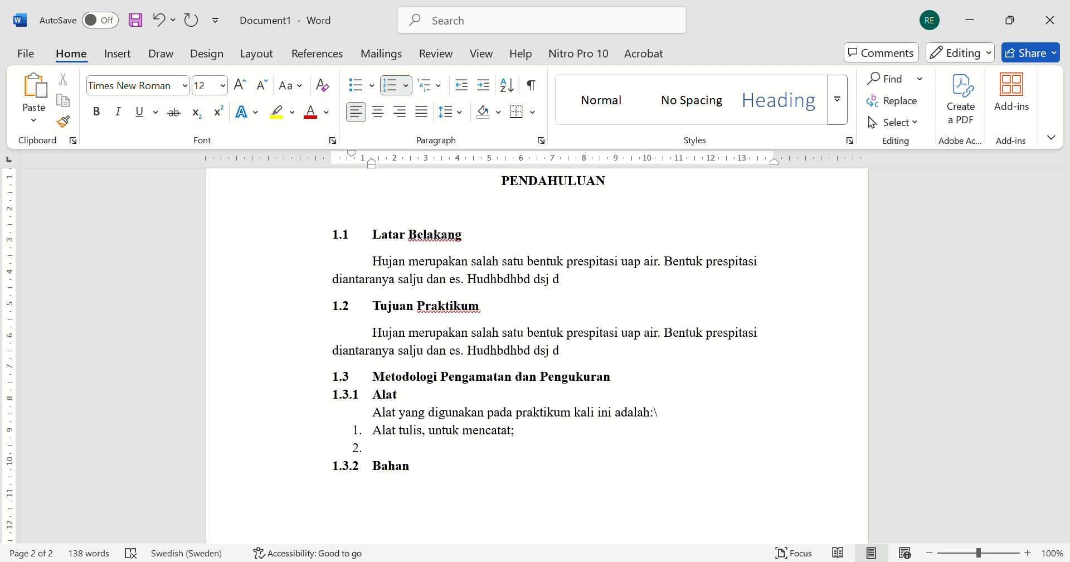
- Add the list items "Kalkulator, untuk menghitung perhitungan; dan" and "Penggaris, untuk mengukur panjang." as numbers 2 and 3
{"action": "type", "text": "Kalkulator, untu"}
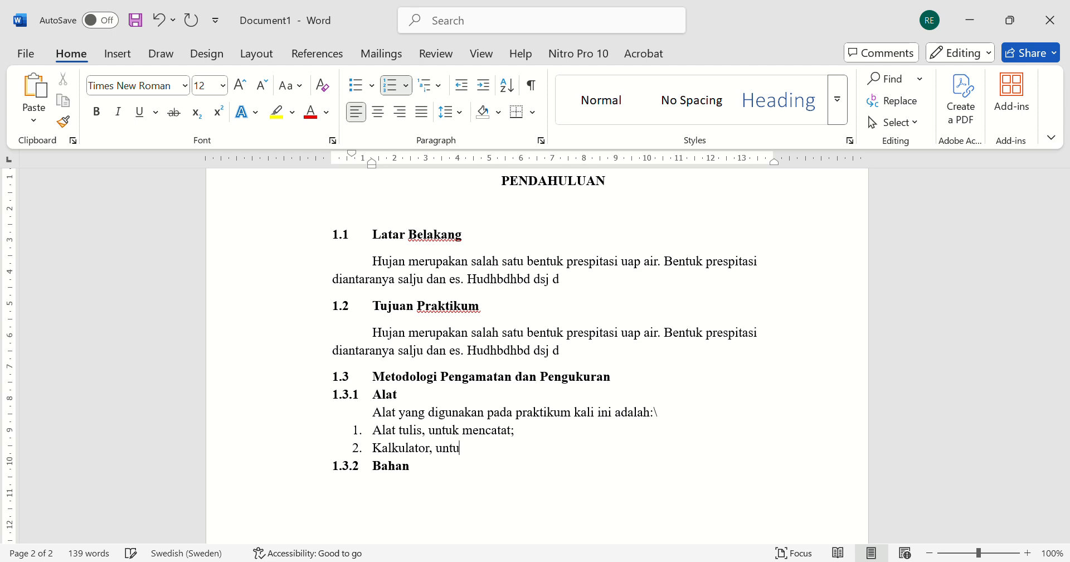
{"action": "type", "text": "k menghitung perhitungan"}
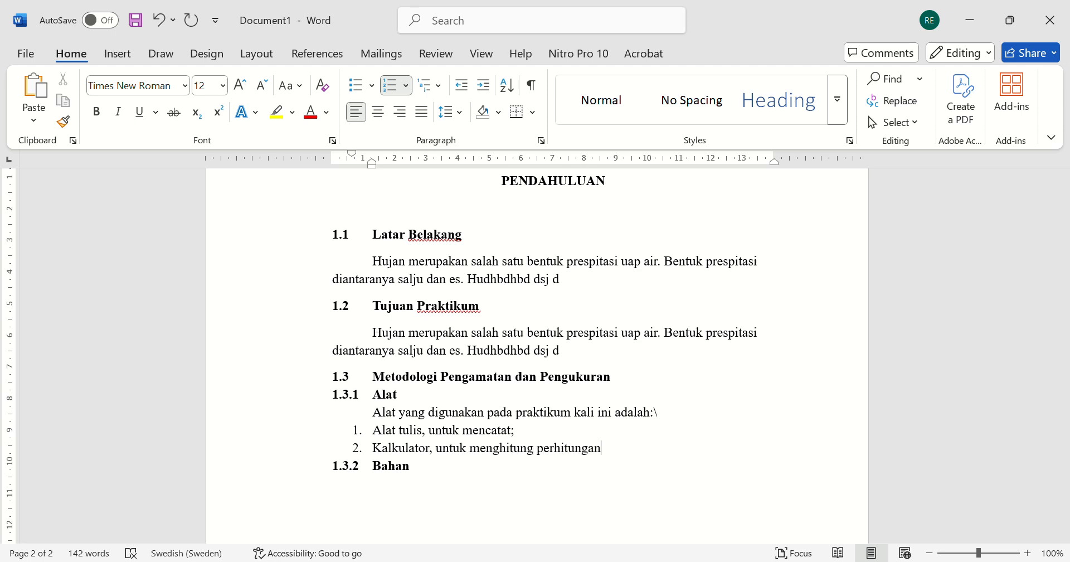
{"action": "type", "text": "; dan"}
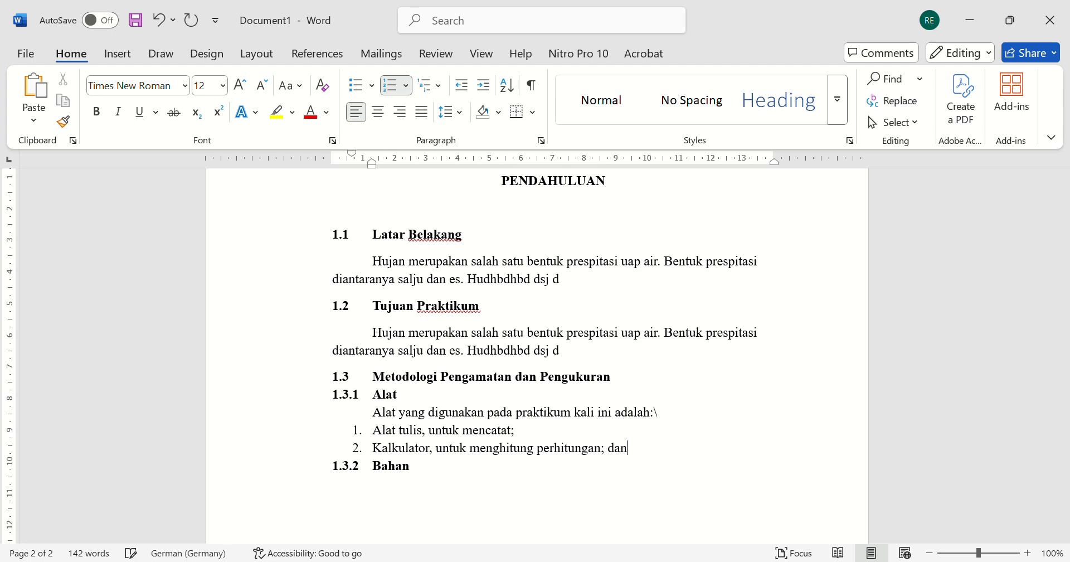
{"action": "key", "text": "Return"}
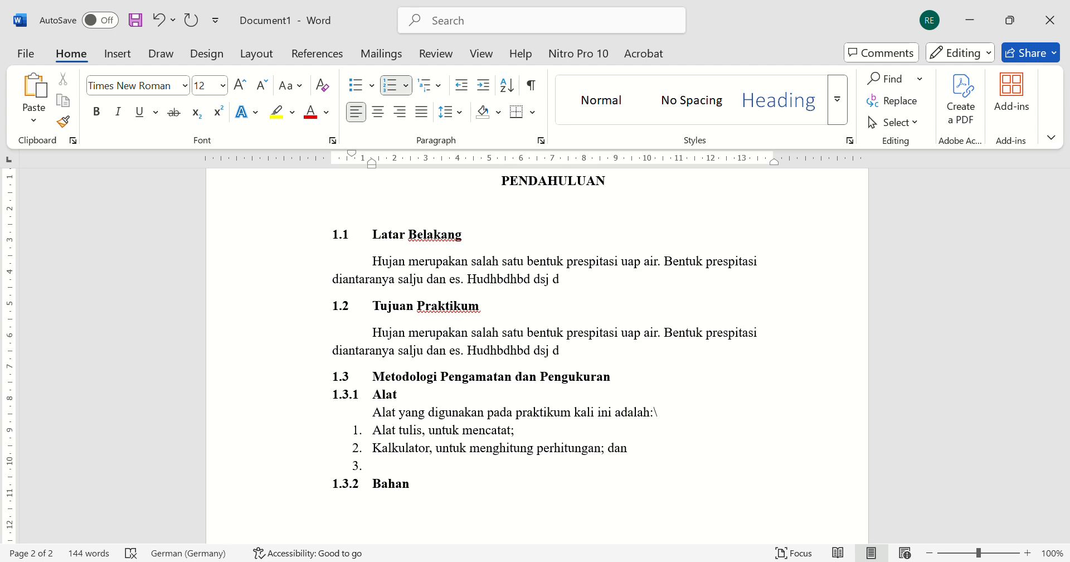
{"action": "type", "text": "Penggaris, untuk"}
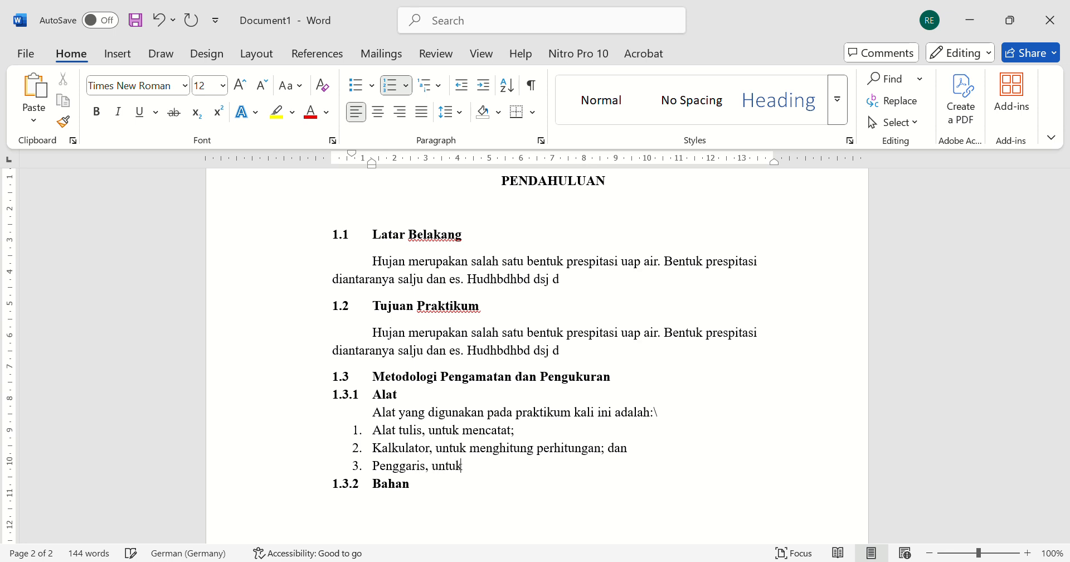
{"action": "type", "text": " mengukur panjang."}
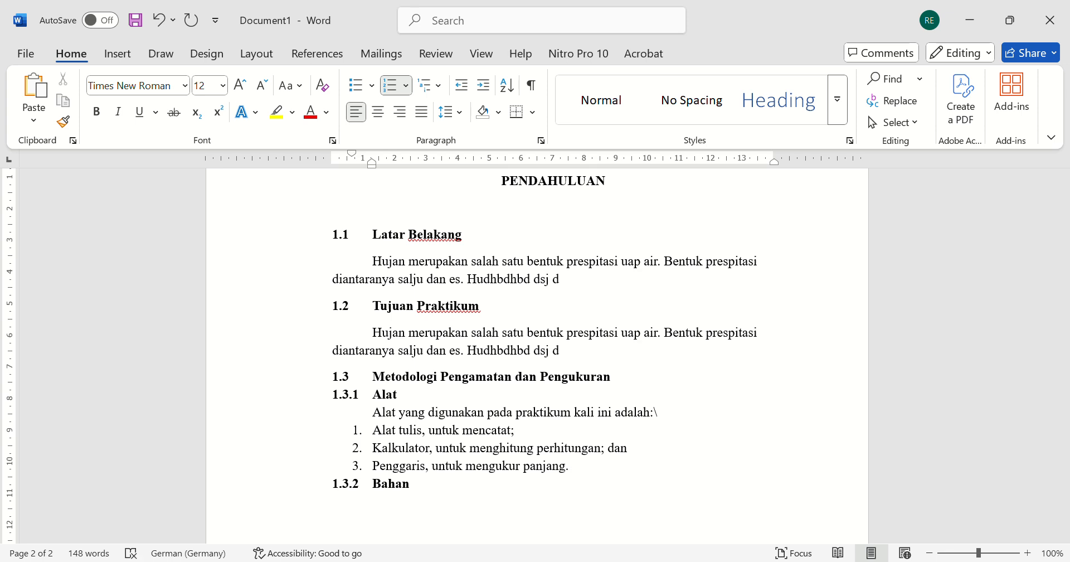
- Add the non-bold, unnumbered line "Bahan yang digunakan .... :" below the "1.3.2 Bahan" sub-subheading
{"action": "left_click", "coordinate": [410, 484]}
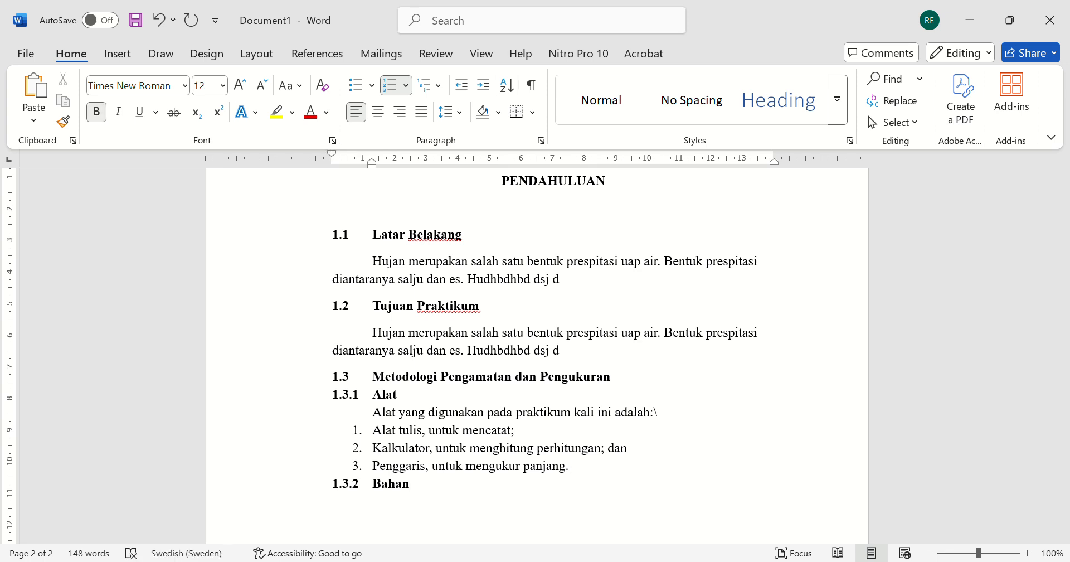
{"action": "key", "text": "Return"}
{"action": "key", "text": "BackSpace"}
{"action": "key", "text": "ctrl+b"}
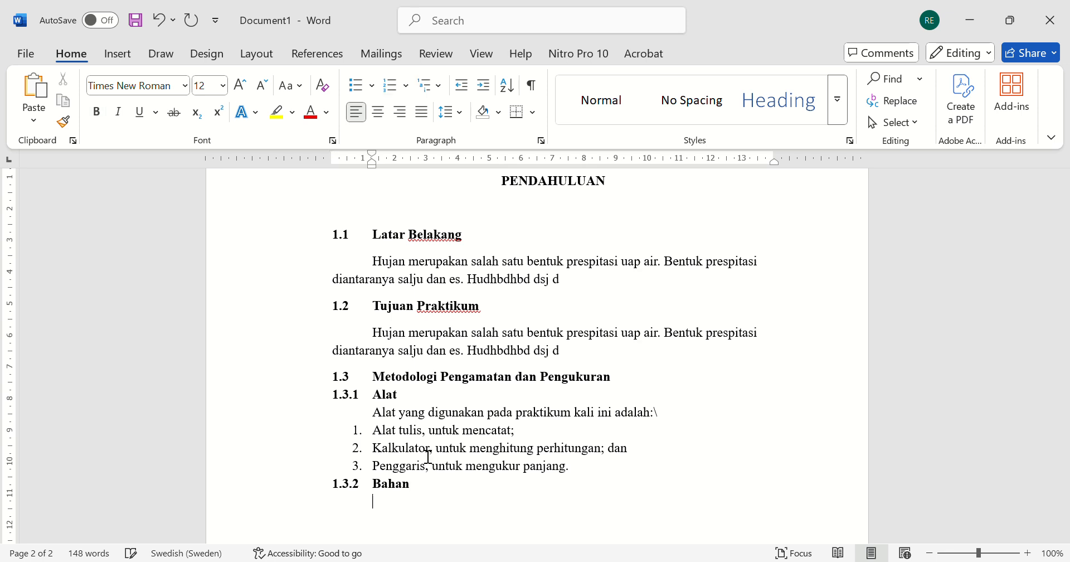
{"action": "type", "text": "bahan yang di"}
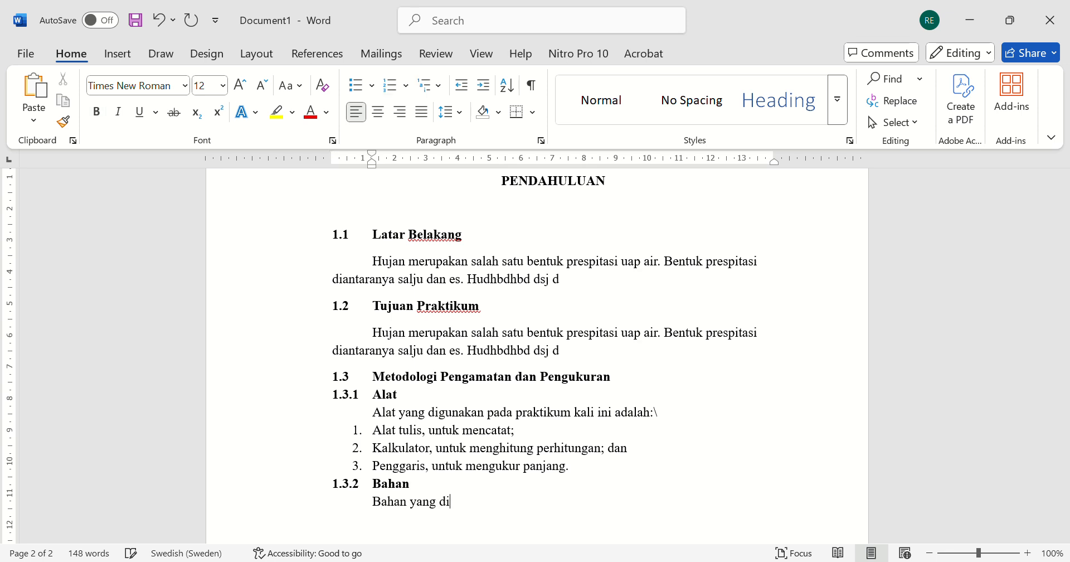
{"action": "type", "text": "gunakan ....:"}
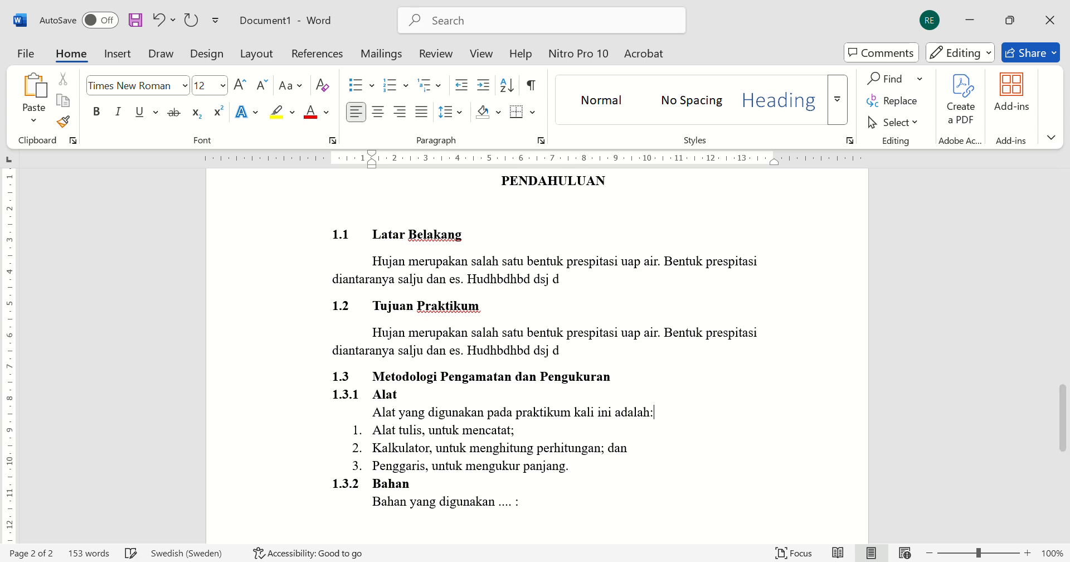
{"action": "left_click", "coordinate": [546, 507]}
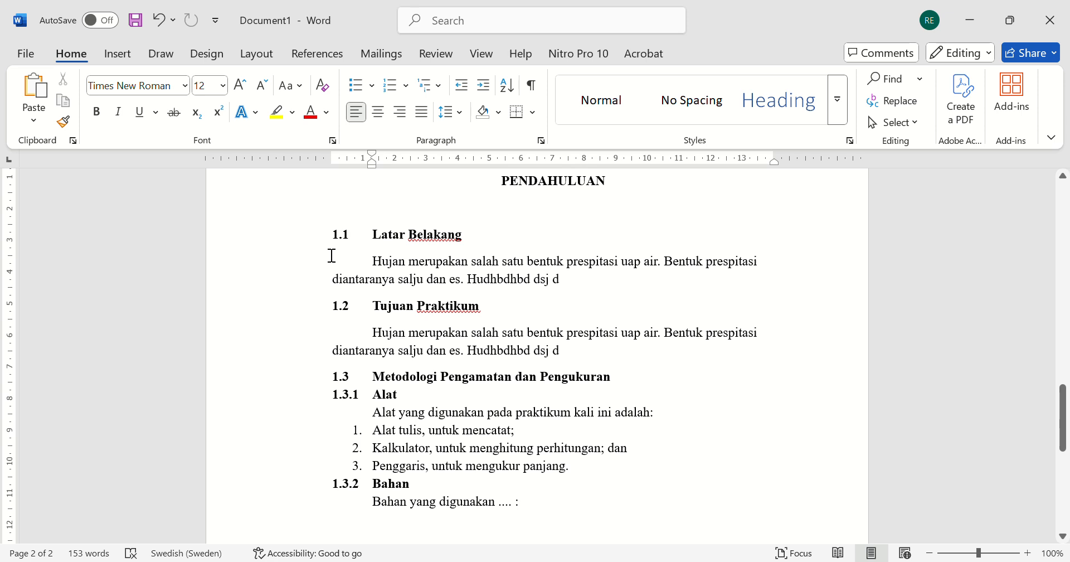
{"action": "left_click_drag", "start_coordinate": [342, 248], "coordinate": [498, 247]}
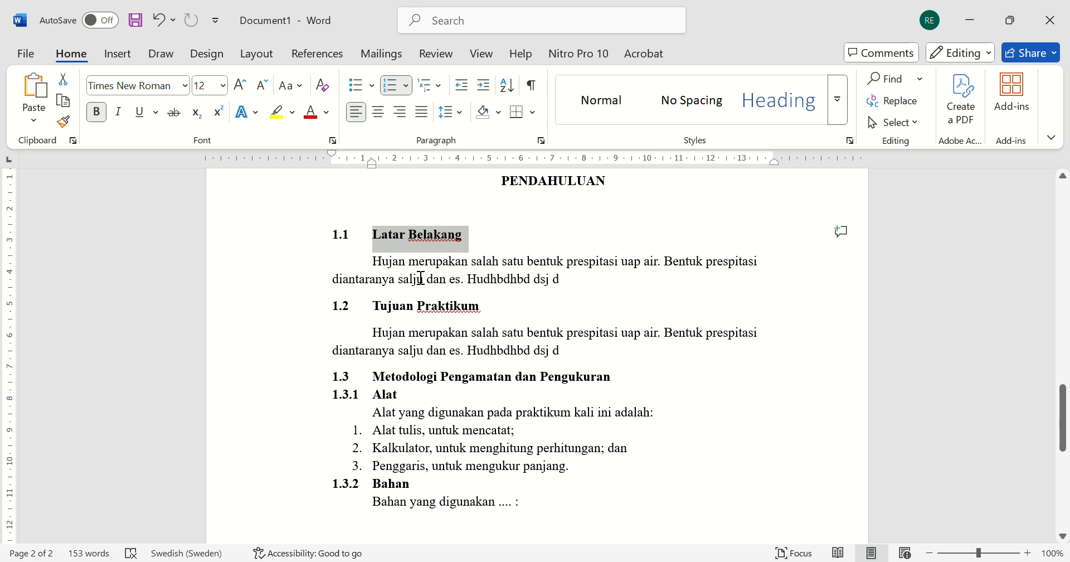
{"action": "left_click_drag", "start_coordinate": [440, 377], "coordinate": [454, 401]}
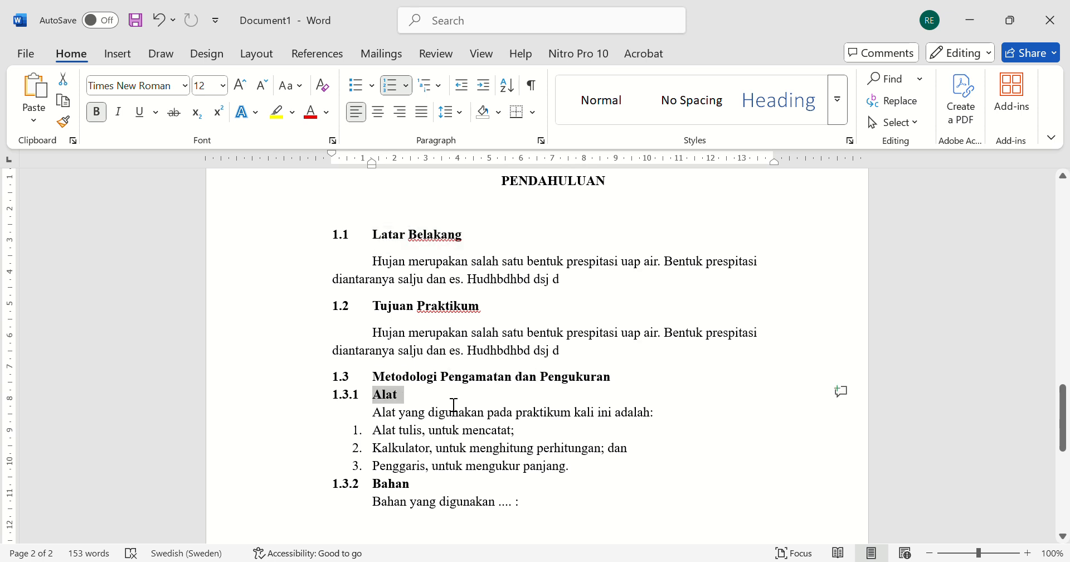
{"action": "left_click", "coordinate": [405, 393]}
{"action": "key", "text": "Up"}
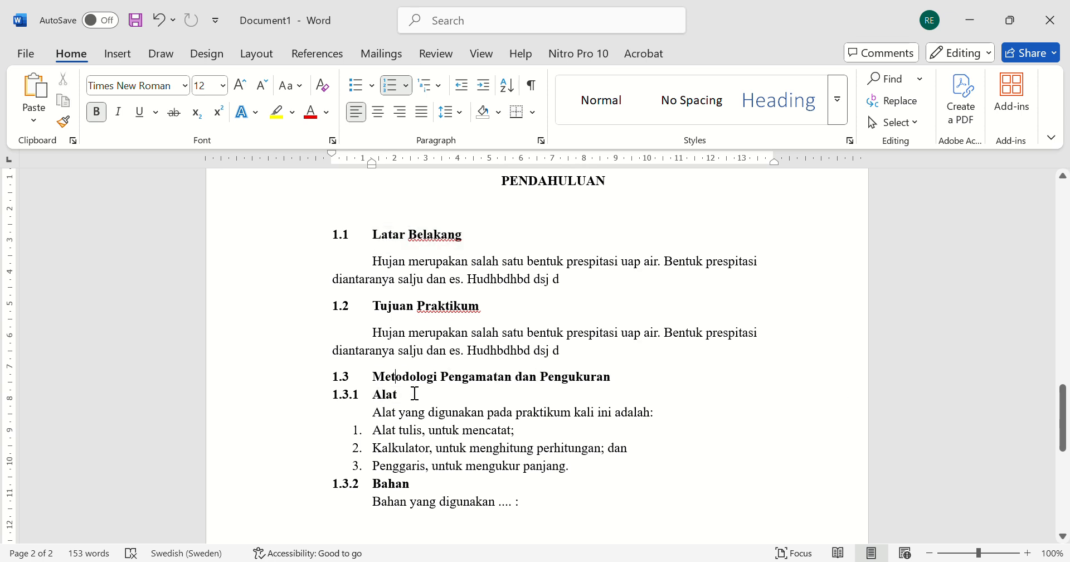
{"action": "left_click_drag", "start_coordinate": [406, 404], "coordinate": [340, 395]}
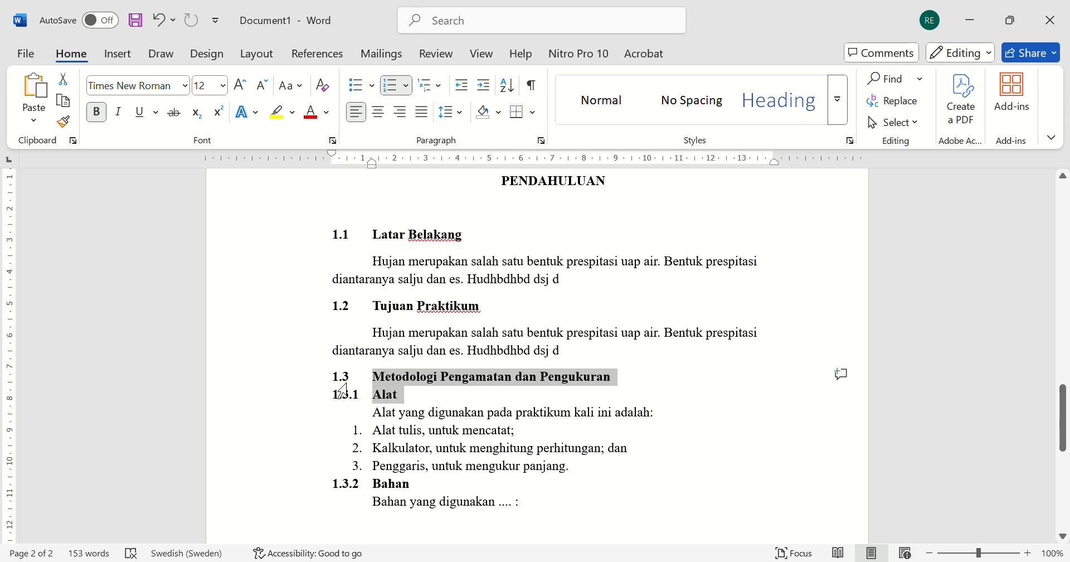
{"action": "left_click", "coordinate": [346, 243]}
{"action": "left_click_drag", "start_coordinate": [346, 243], "coordinate": [473, 248]}
{"action": "left_click_drag", "start_coordinate": [483, 313], "coordinate": [365, 322]}
{"action": "left_click", "coordinate": [341, 279]}
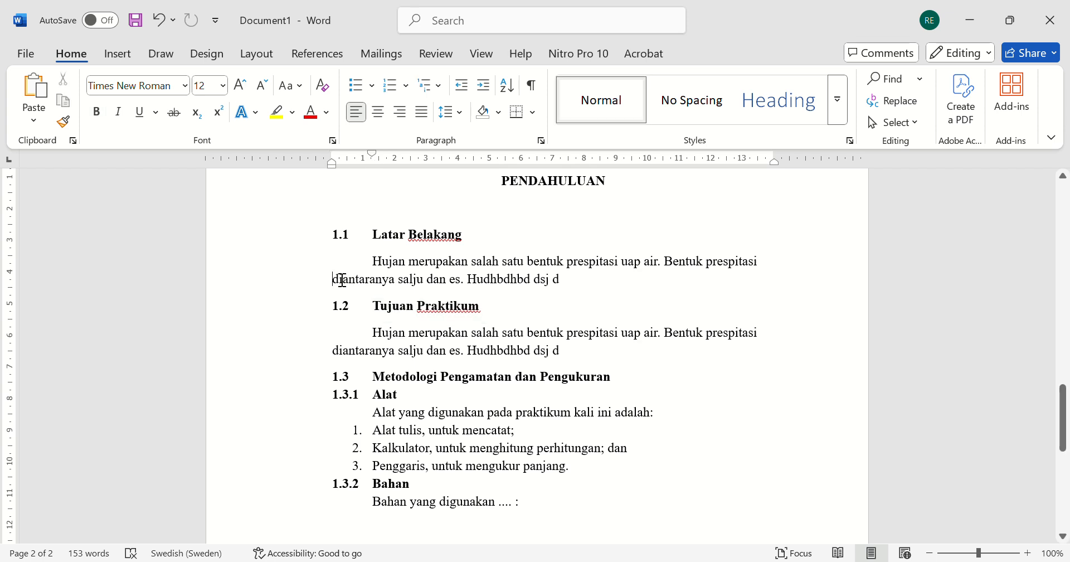